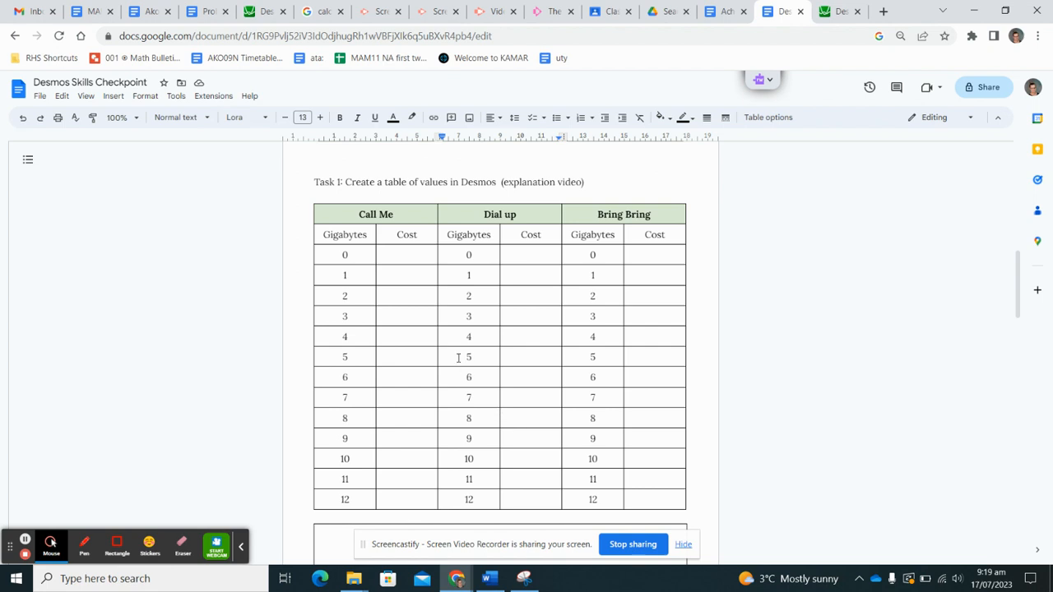
- Enter 30 as the Call Me cost for 0 gigabytes
scroll(458, 358, "up", 8)
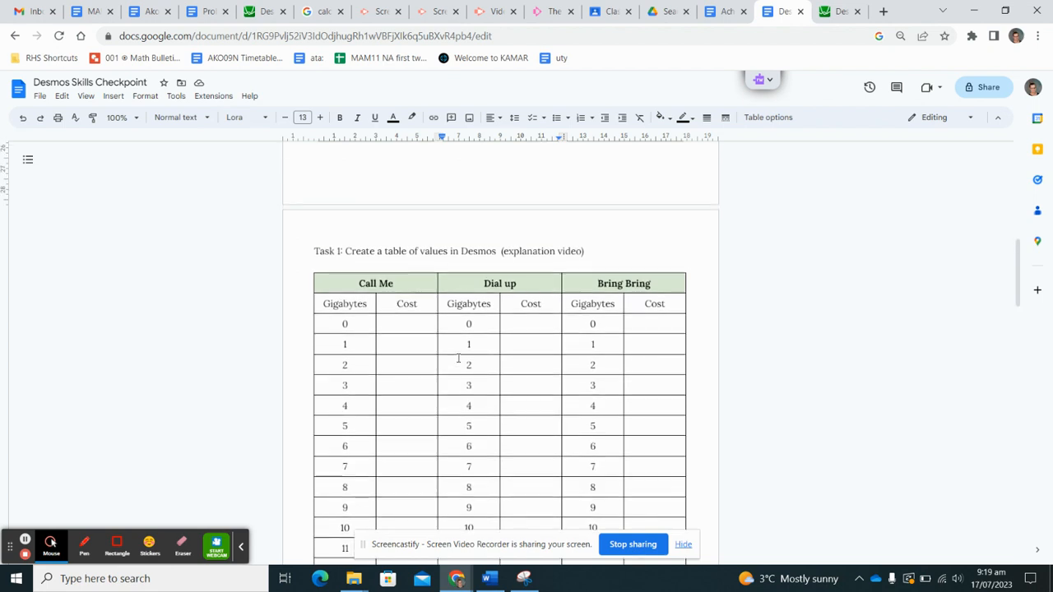
scroll(458, 358, "up", 1)
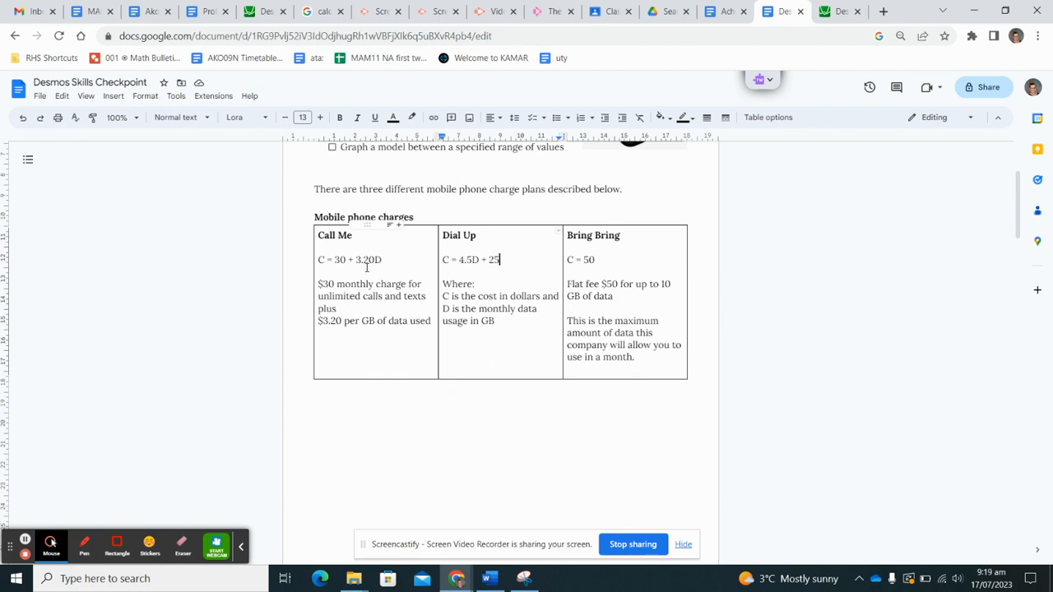
scroll(369, 267, "down", 5)
scroll(370, 268, "down", 3)
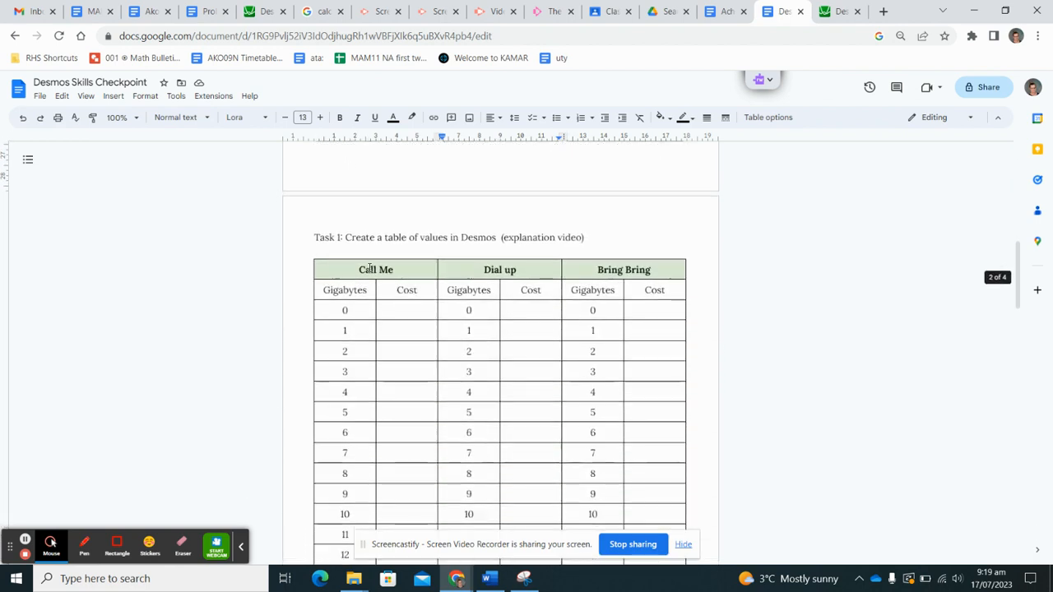
scroll(369, 267, "up", 1)
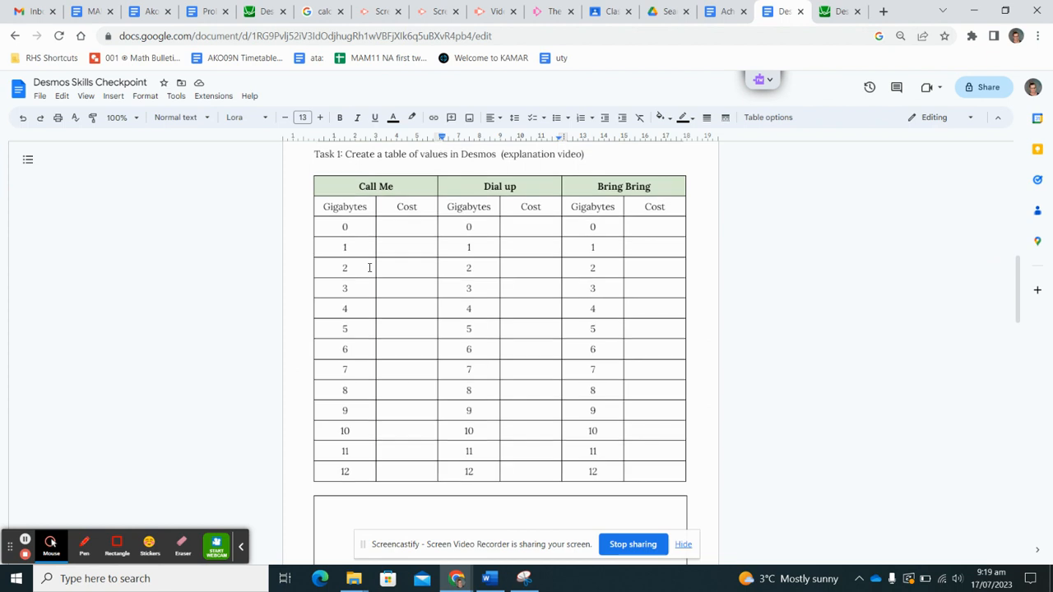
left_click(417, 228)
type("30")
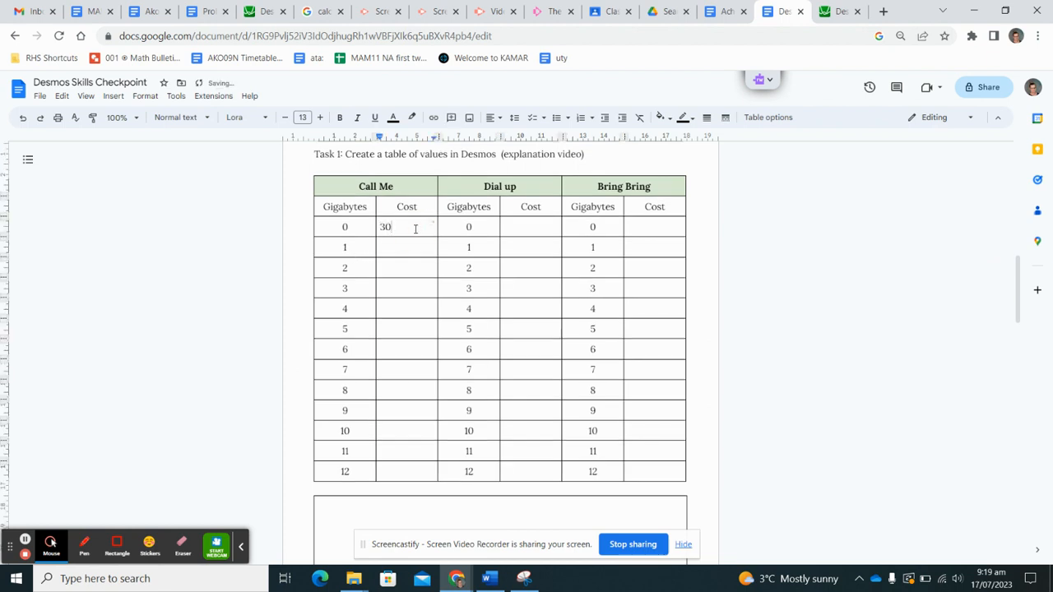
- Enter 33.20 and 36.40 as the Call Me costs for 1 and 2 gigabytes
left_click(416, 244)
scroll(416, 244, "up", 4)
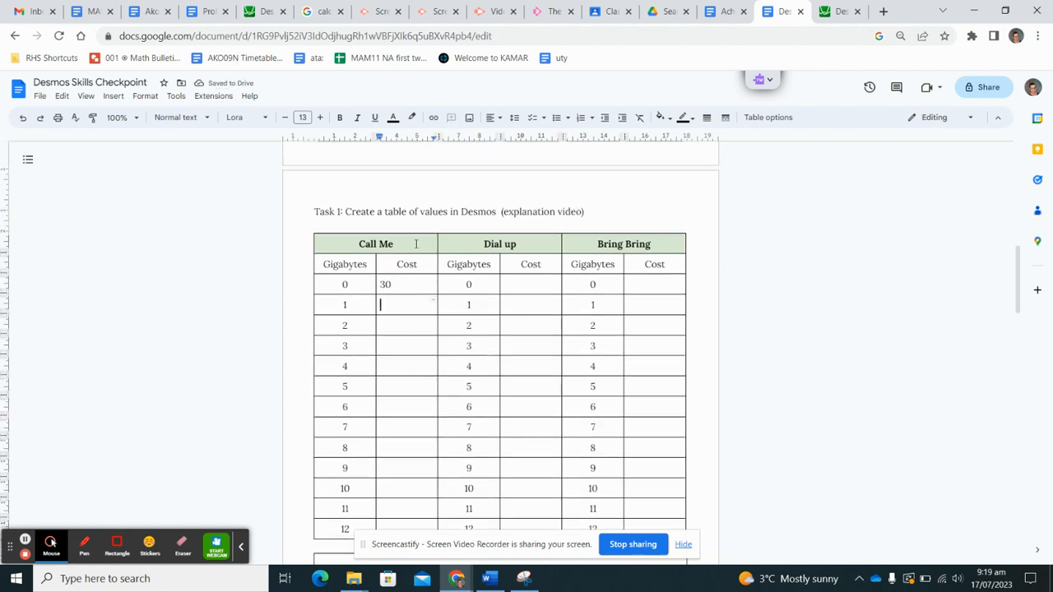
scroll(416, 244, "up", 2)
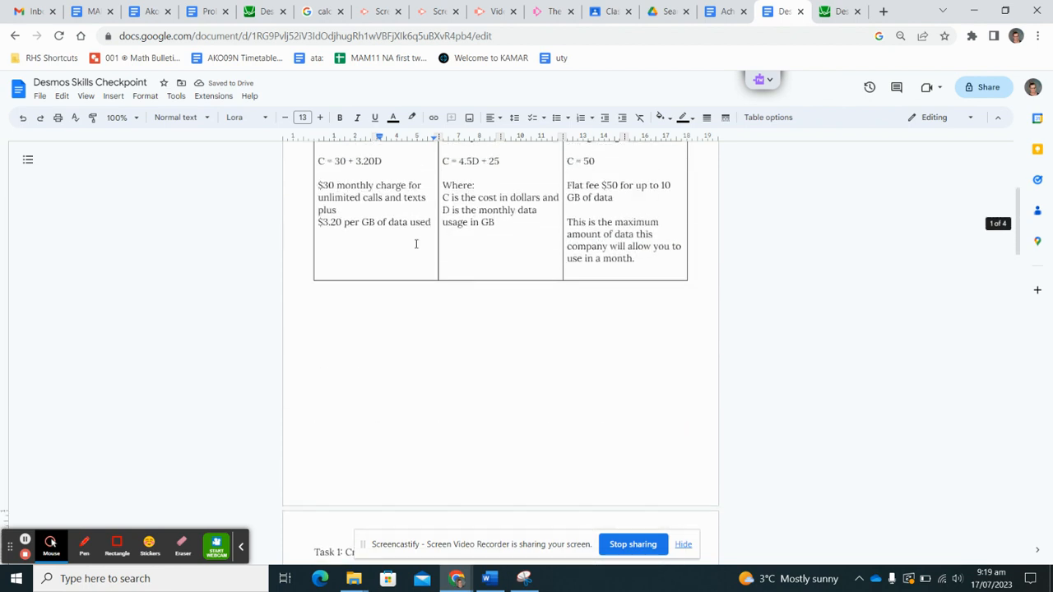
scroll(417, 244, "down", 5)
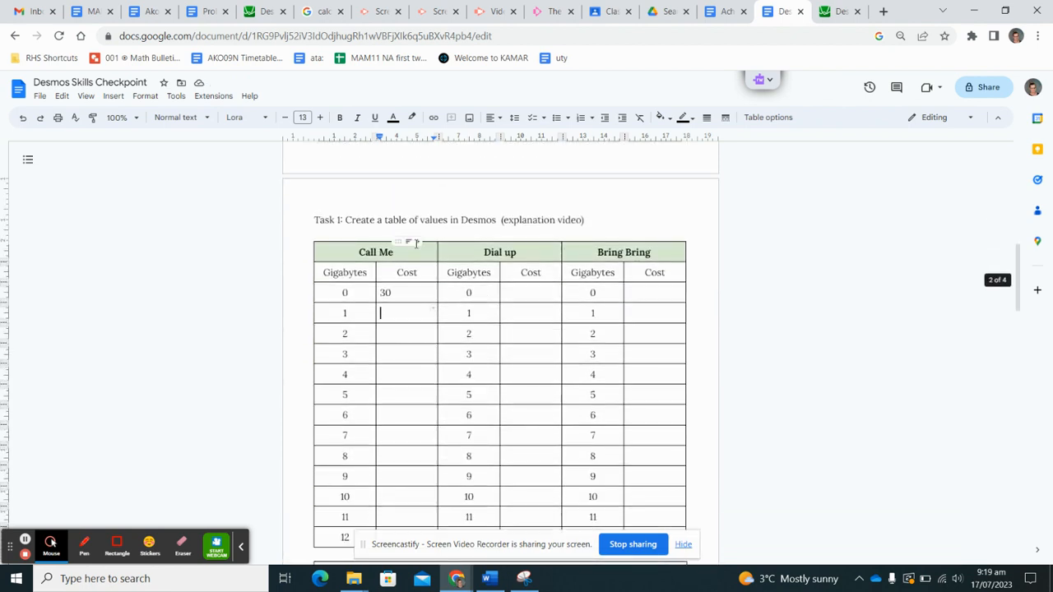
type("33.3")
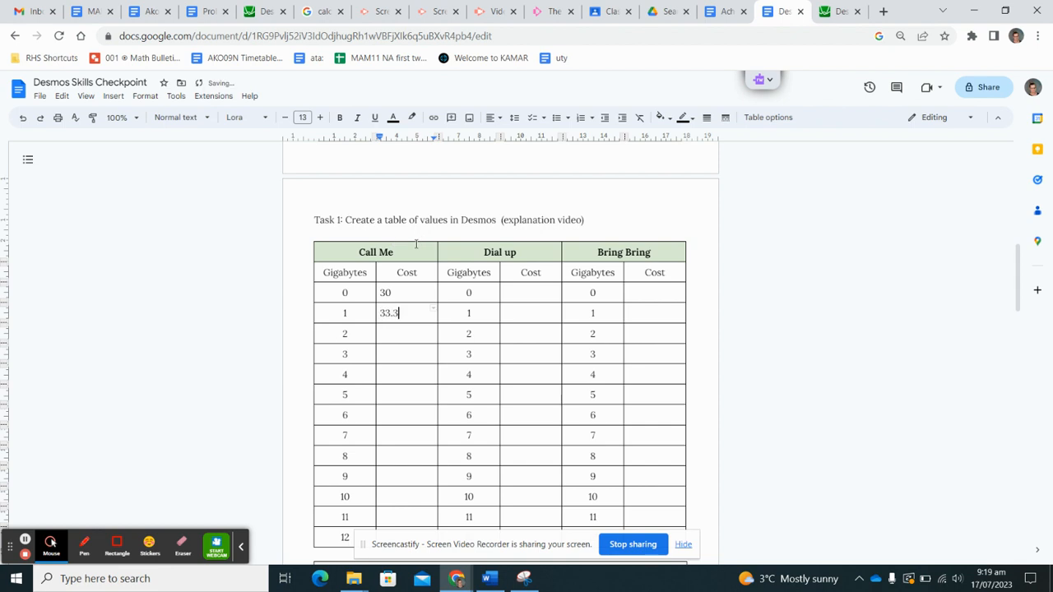
key("BackSpace")
type("20")
key("Down")
scroll(417, 243, "up", 5)
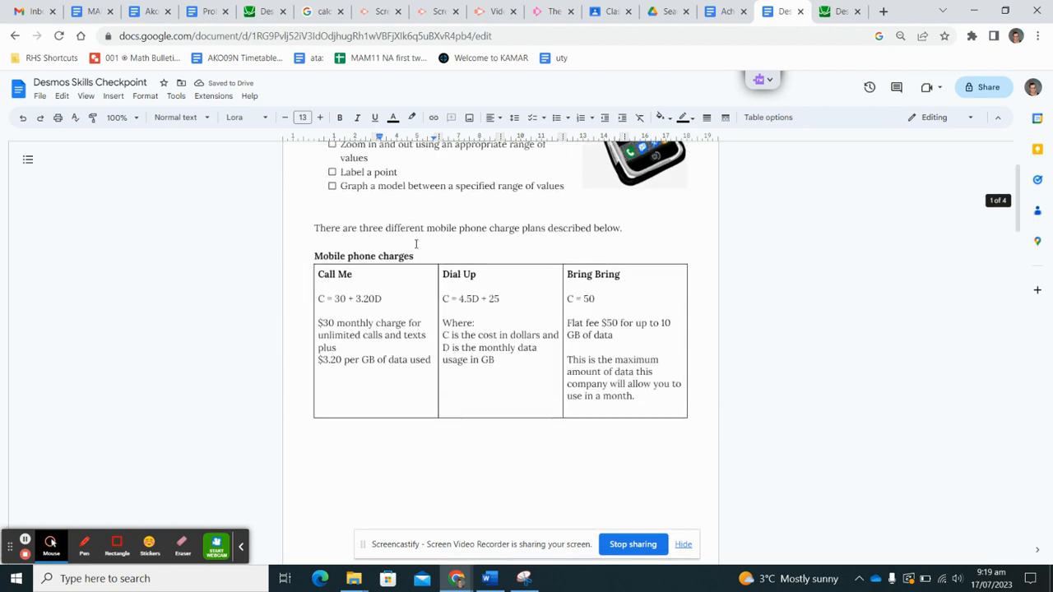
scroll(417, 242, "down", 6)
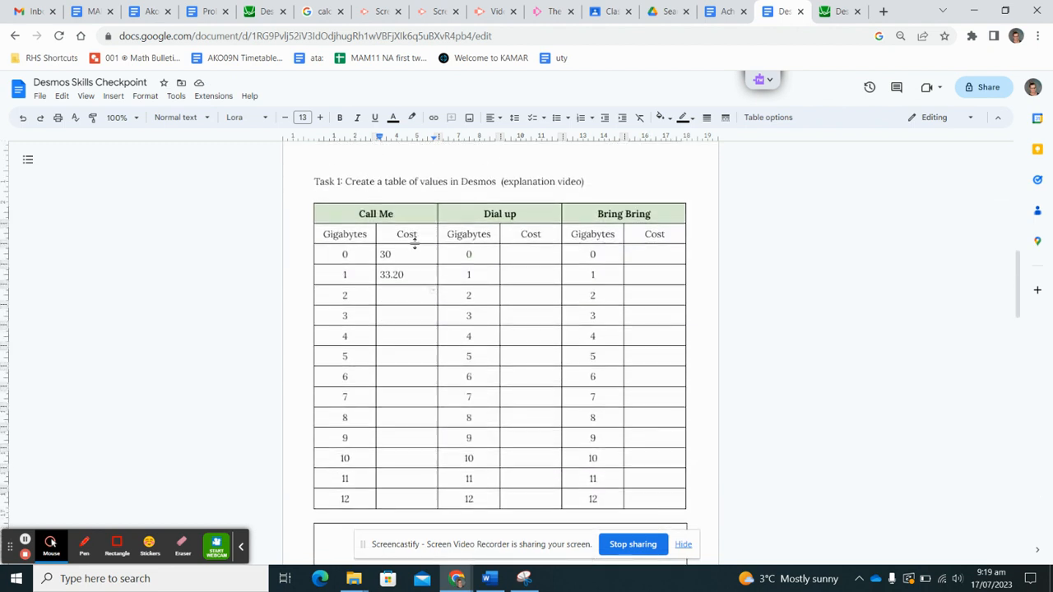
type("36.40")
scroll(621, 265, "up", 7)
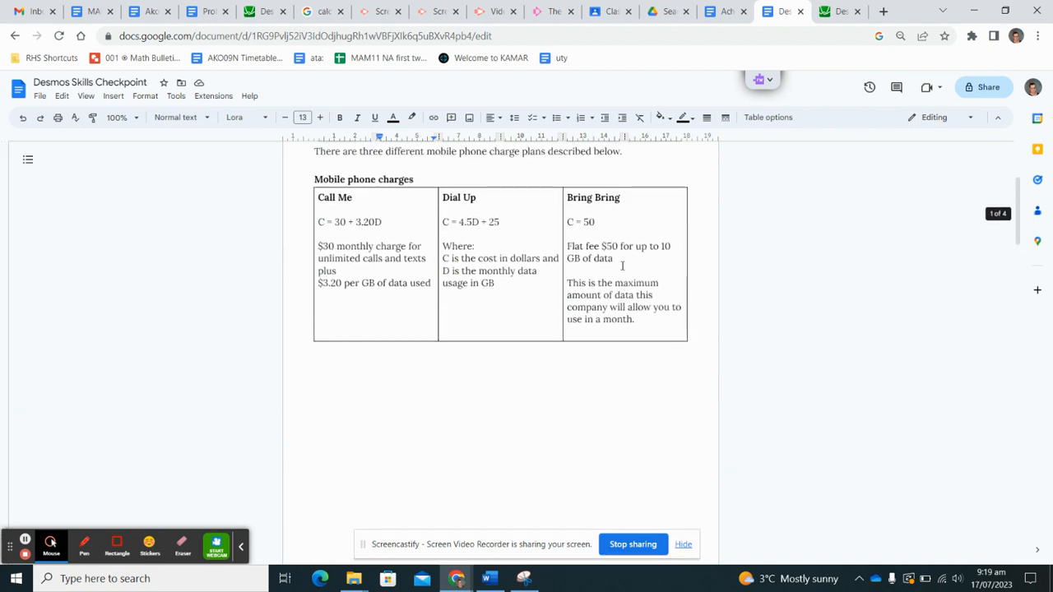
- Enter 50 as the Bring Bring cost for 0, 1, 2 and 10 gigabytes
scroll(623, 266, "down", 7)
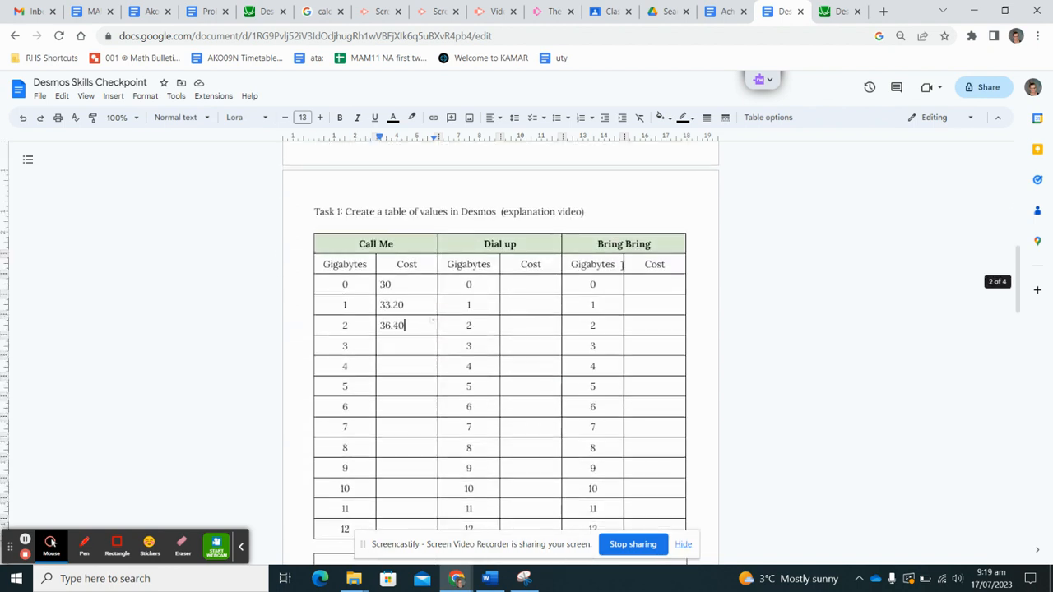
left_click(646, 290)
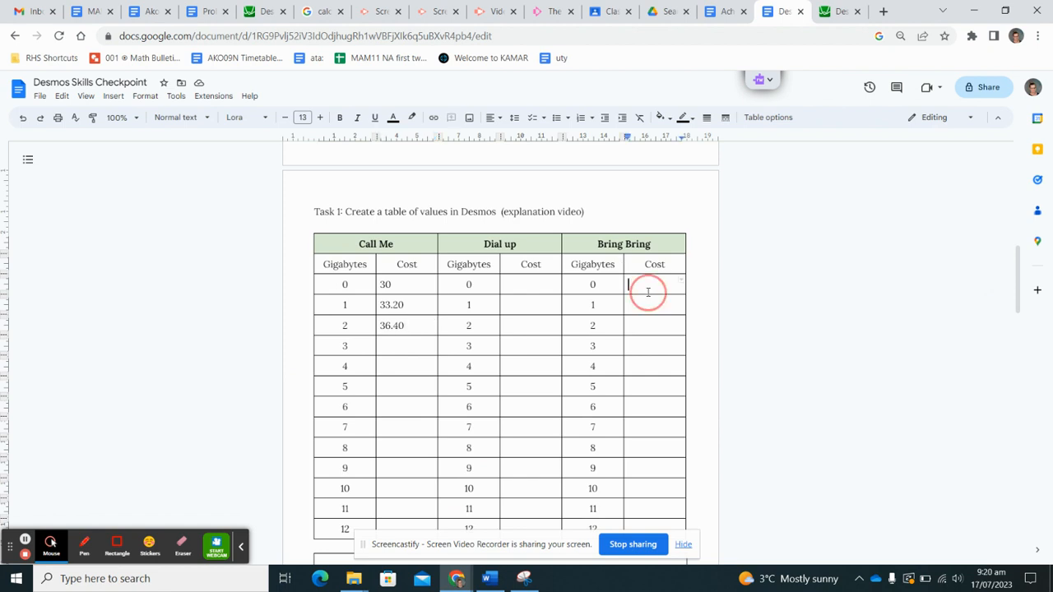
left_click(647, 383)
left_click(647, 282)
type("50")
key("Down")
type("50")
key("Down")
type("50")
scroll(645, 282, "down", 2)
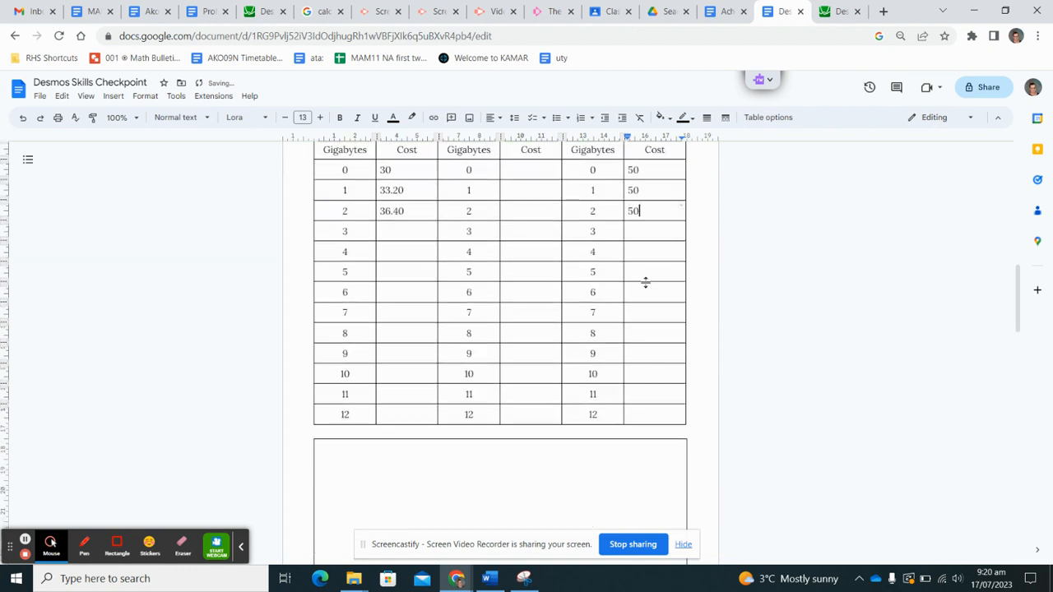
left_click(639, 372)
type("50")
- Put dashes in the Bring Bring cost cells for 11 and 12 gigabytes
scroll(639, 372, "up", 6)
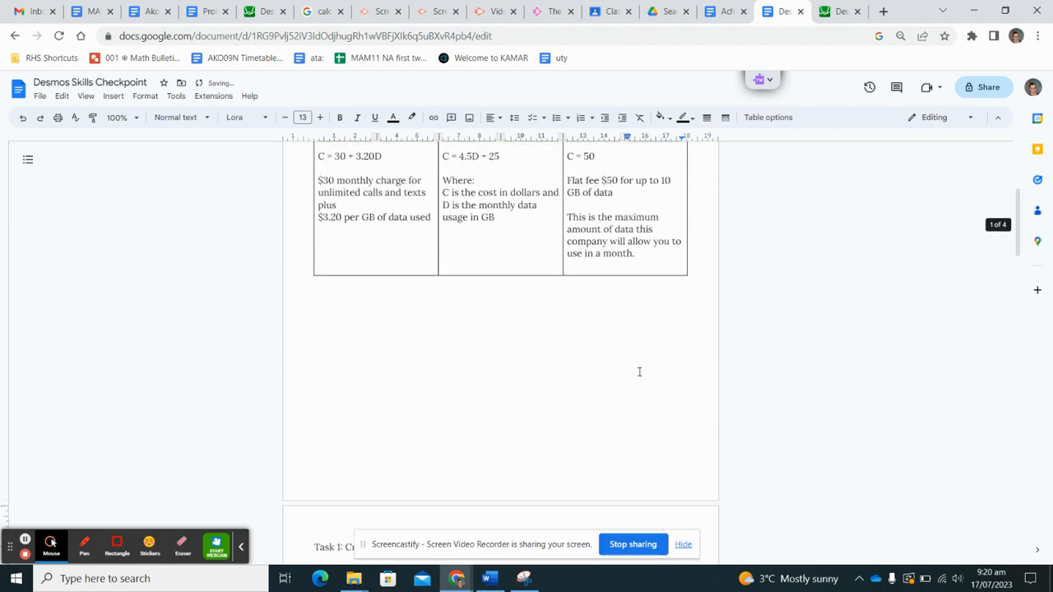
scroll(639, 372, "up", 1)
scroll(639, 372, "down", 6)
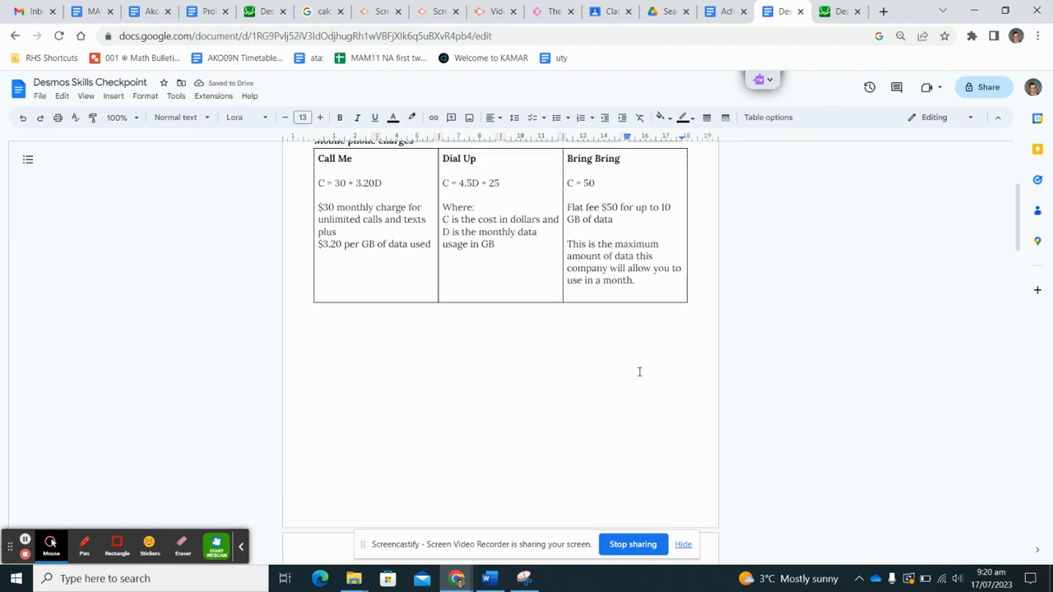
left_click(643, 393)
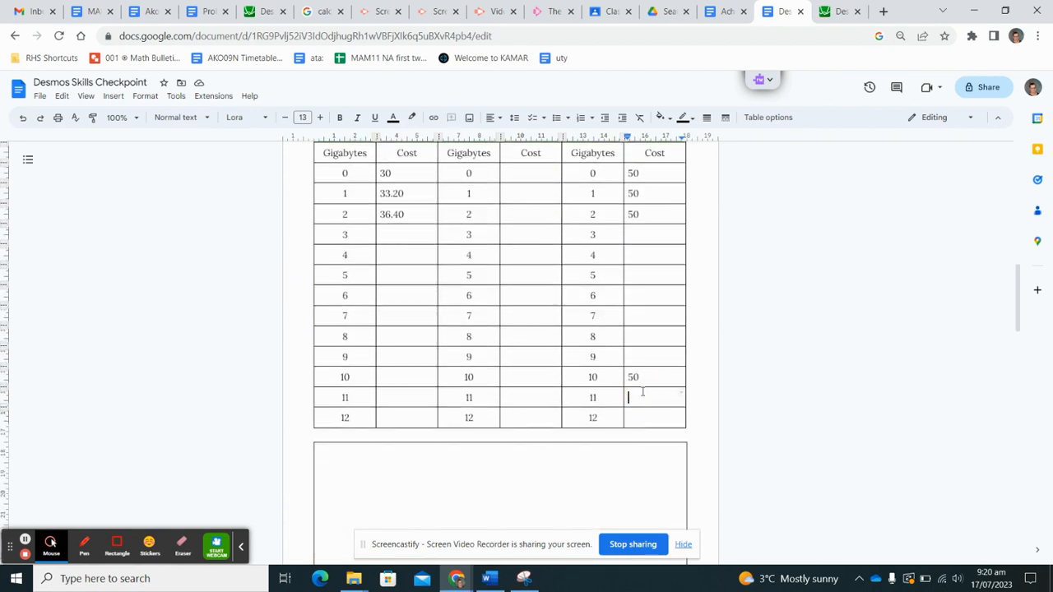
type("-")
key("Down")
type("-")
- Leave the table and switch over to the Desmos graphing calculator
scroll(614, 302, "up", 2)
scroll(614, 302, "down", 1)
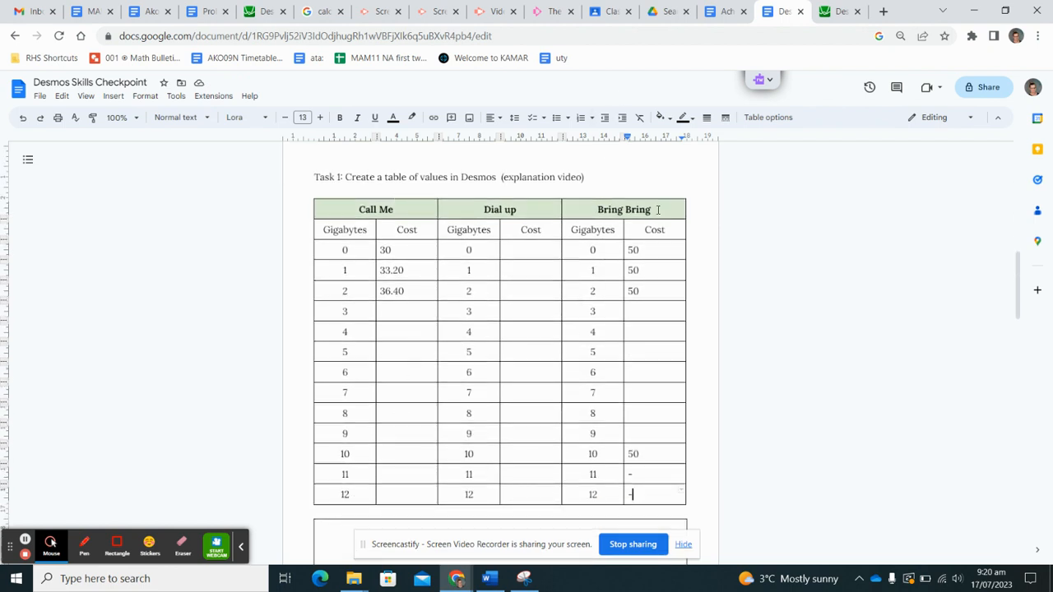
scroll(650, 343, "down", 3)
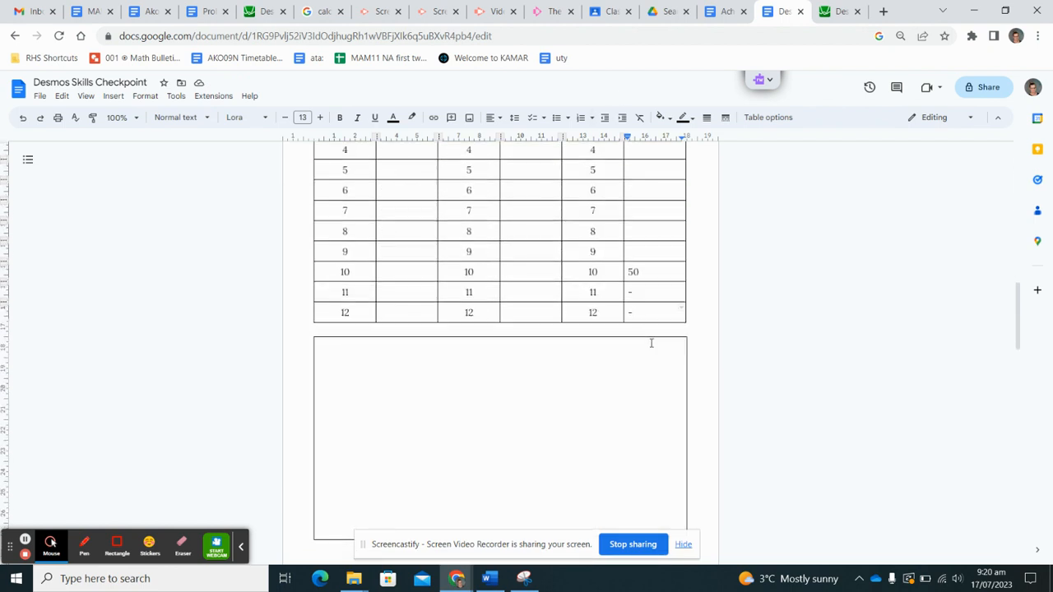
left_click(614, 379)
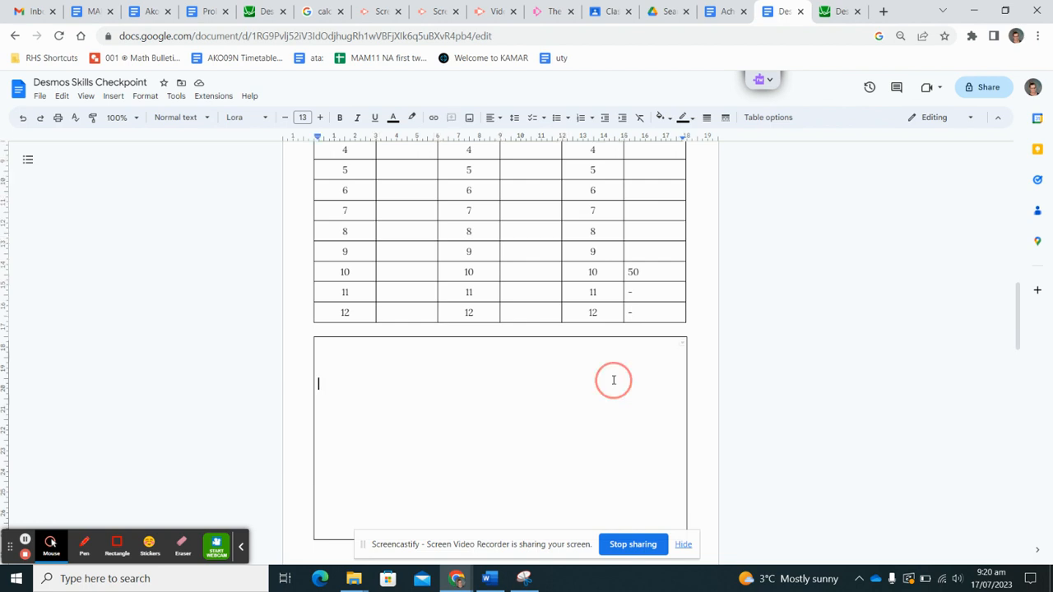
left_click(833, 11)
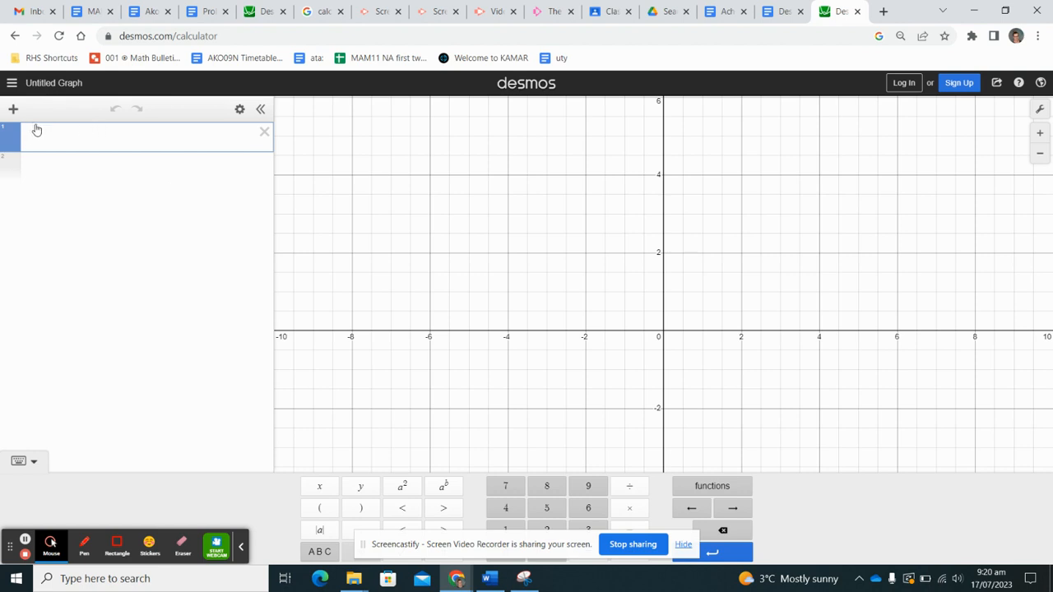
- Insert a new Desmos table and fill x1 with 0, 1, 2 … 9, one per row
left_click(13, 109)
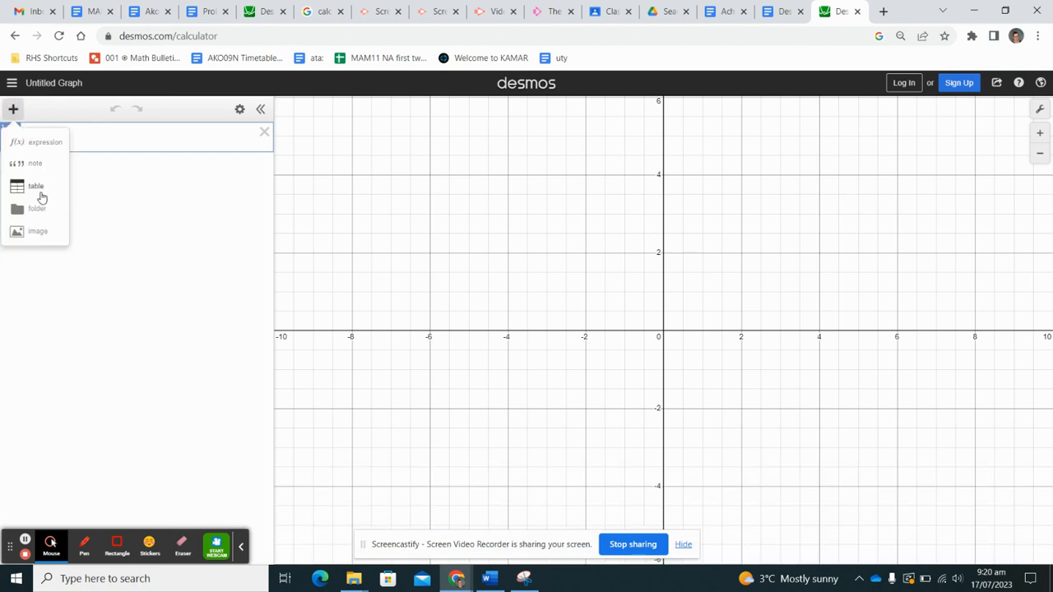
left_click(41, 198)
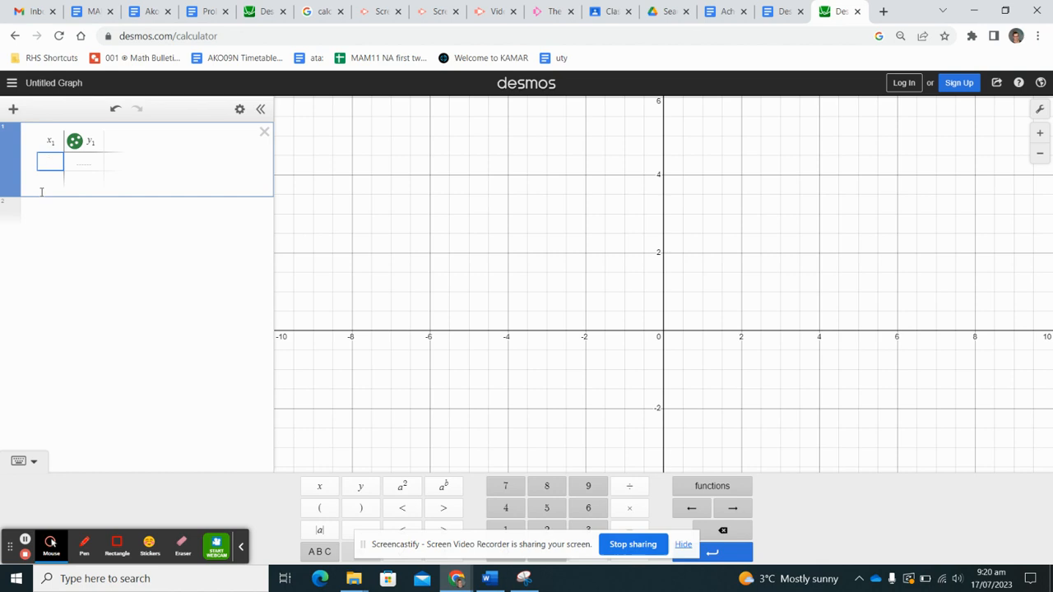
type("0")
key("Return")
type("1 2 3")
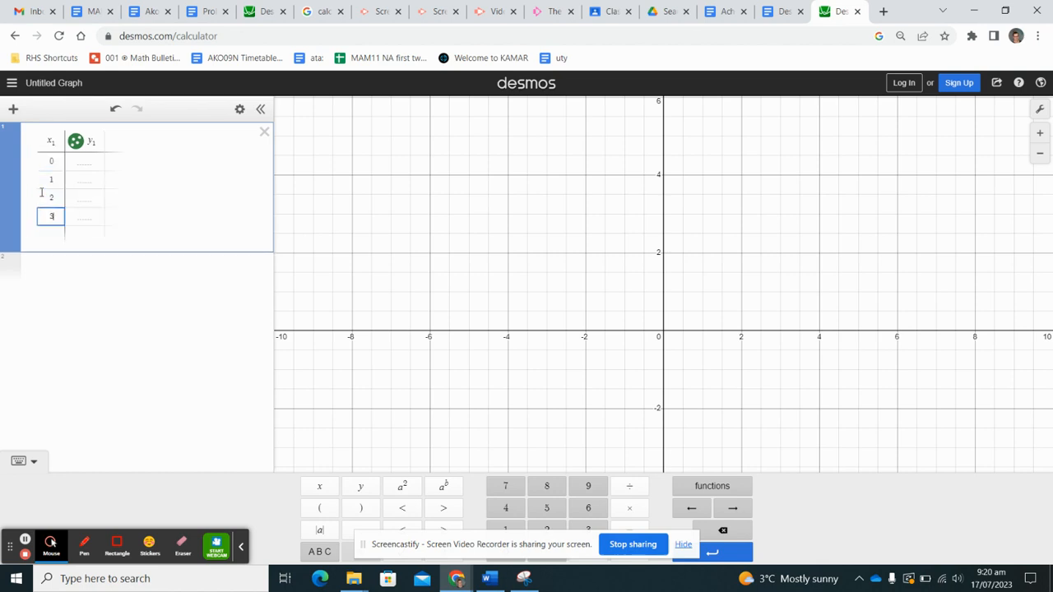
type(" 4 5 6")
key("Return")
type("7")
key("Return")
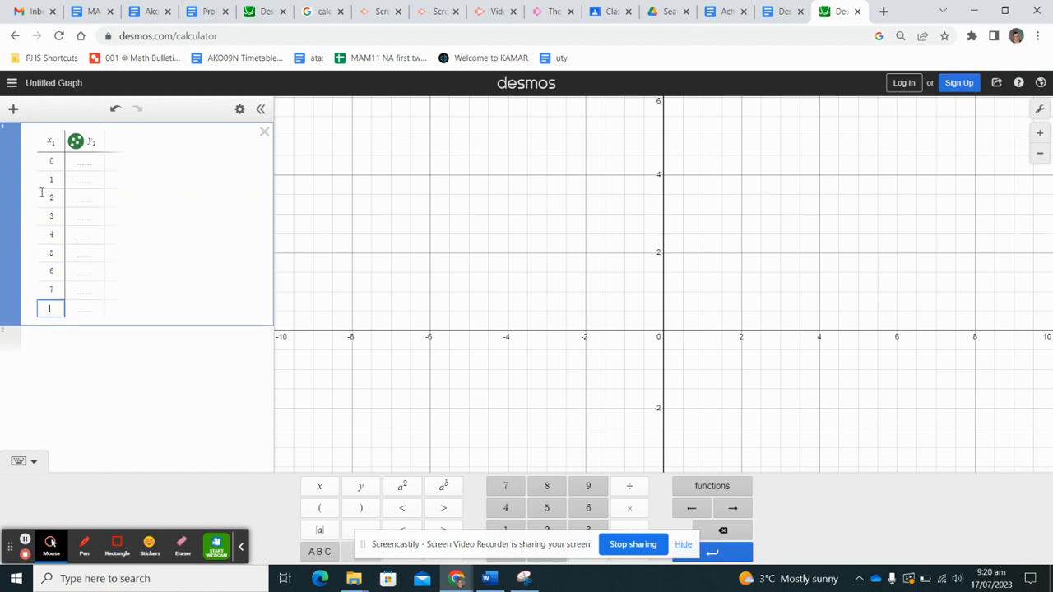
type("8")
key("Return")
type("9")
key("Return")
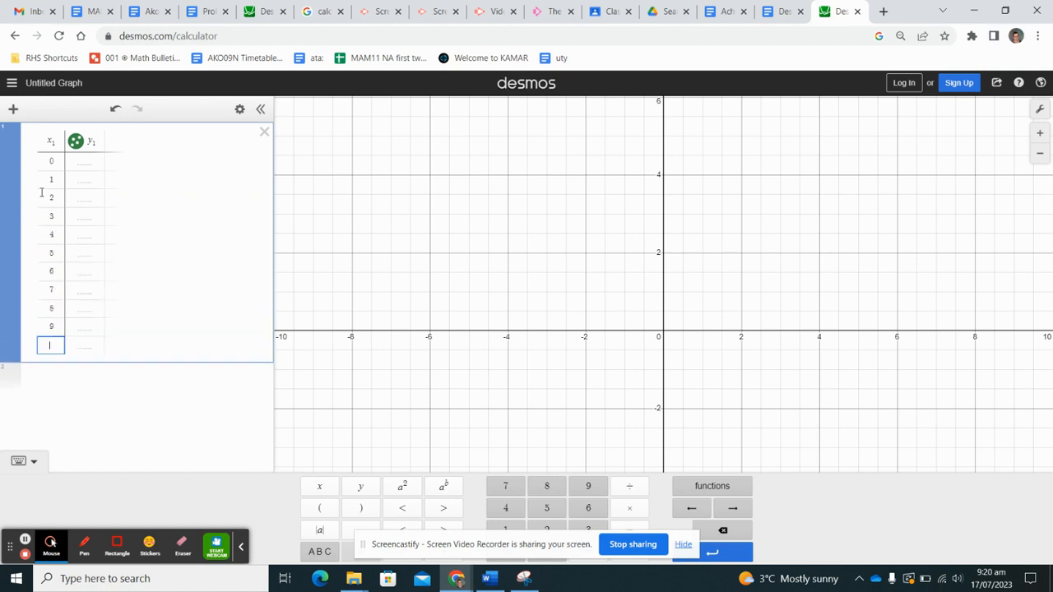
- Finish the x1 column with the values 10, 11 and 12
type("10")
key("Return")
type("11")
key("Return")
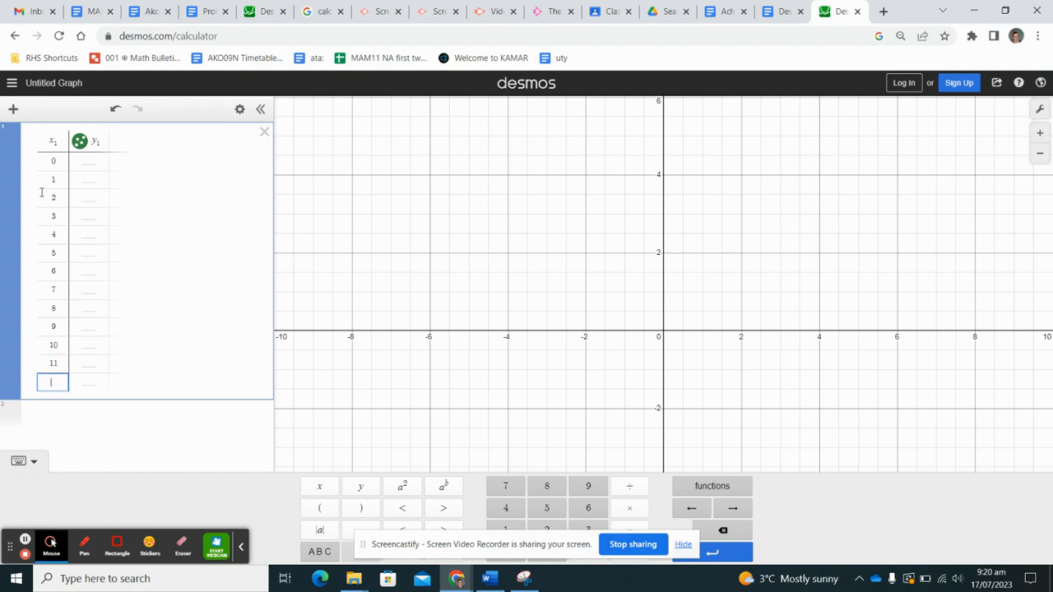
type("12")
- Enter y1 costs 30, 33.20, 36.40 and 39.60 for rows 0–3
left_click(98, 165)
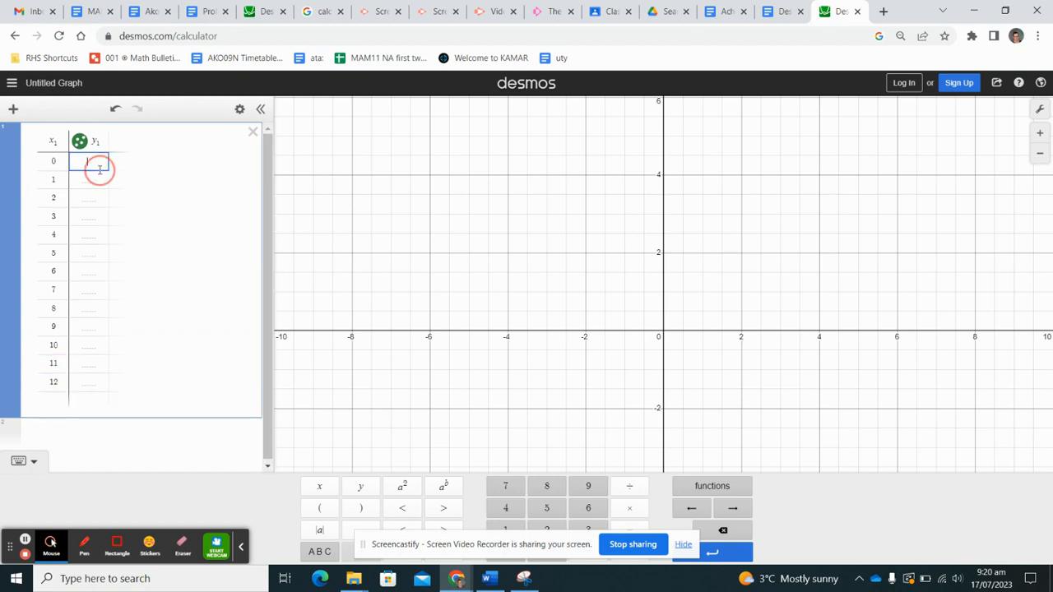
type("30")
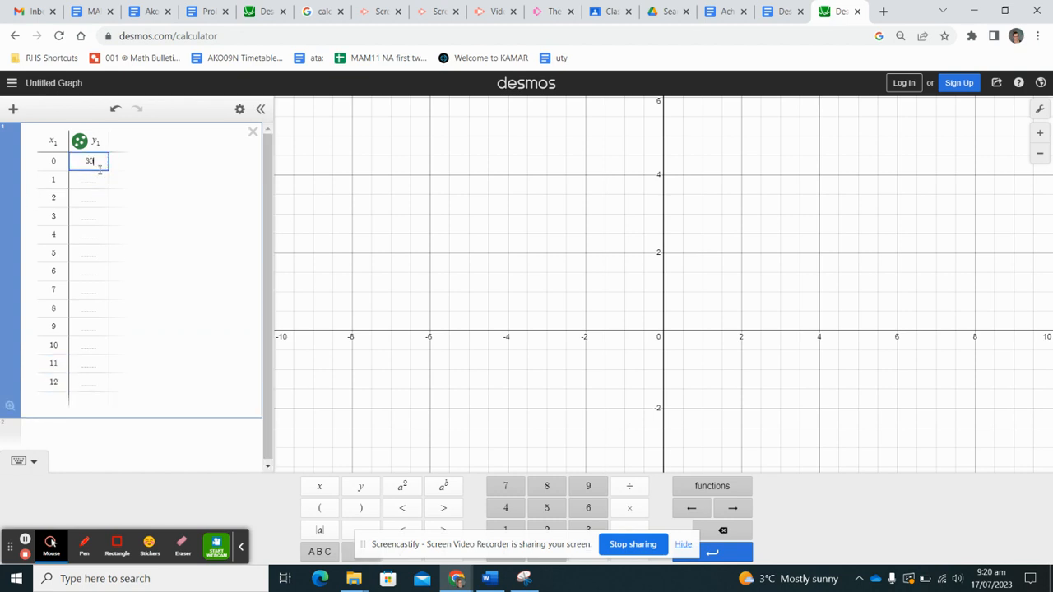
key("Return")
type("33.20")
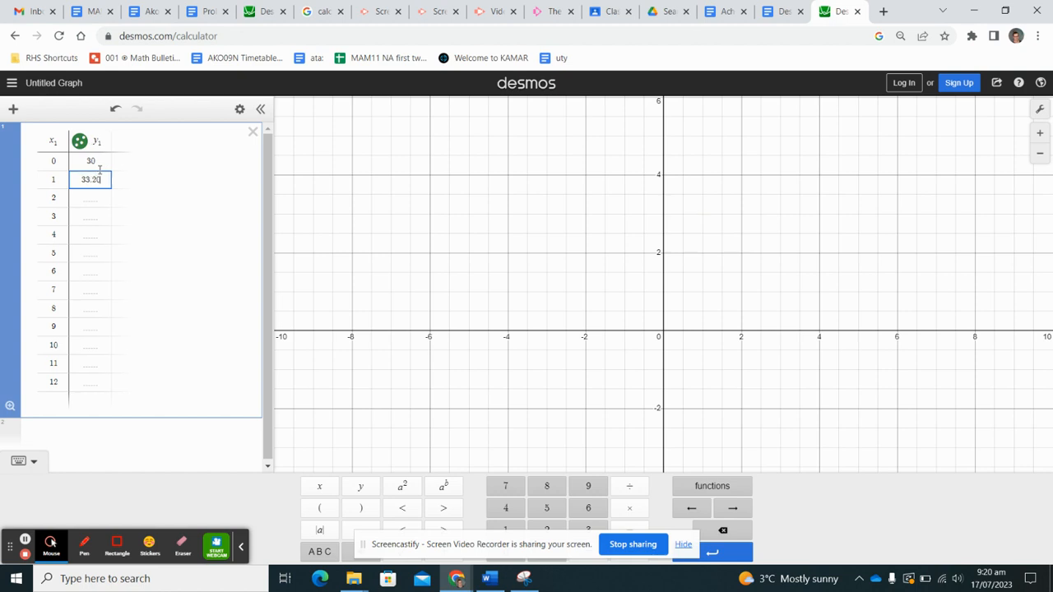
key("Return")
type("36")
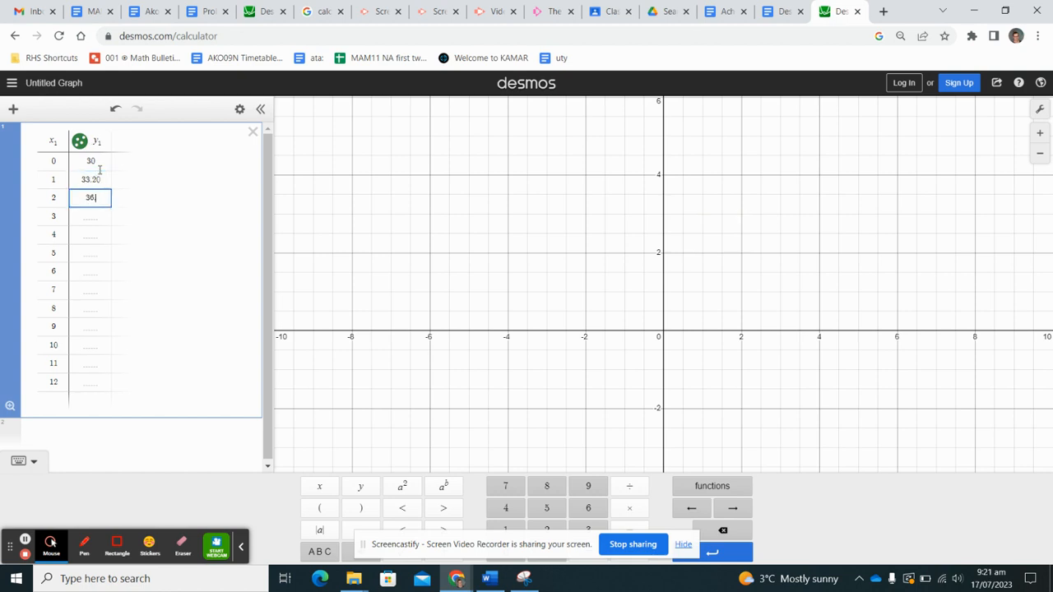
type(".40")
key("Return")
type("3")
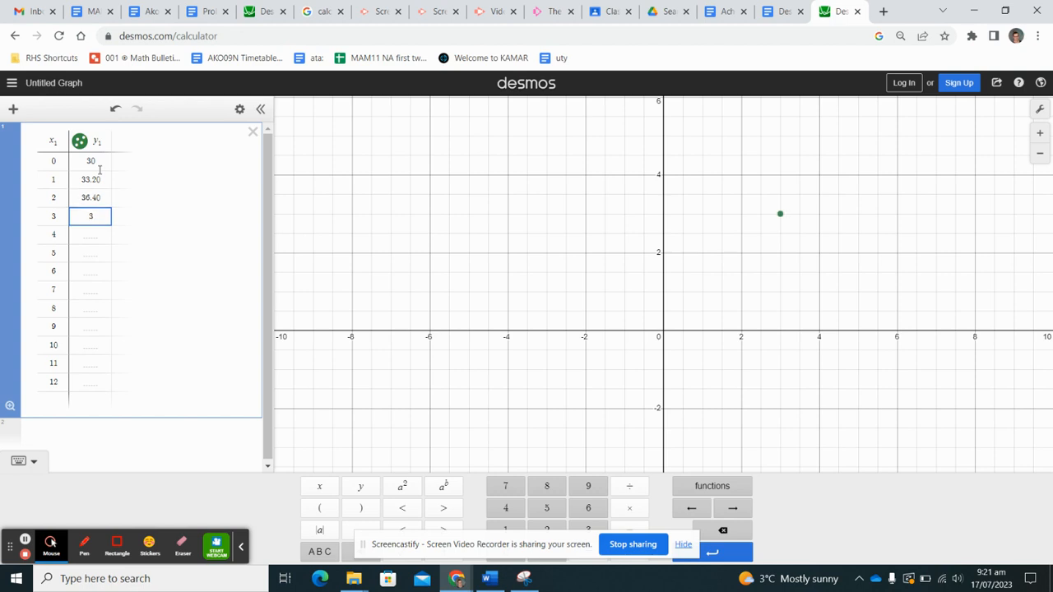
type("9.60")
- Label the x-axis 'Gigabytes' in Graph Settings
left_click(1040, 108)
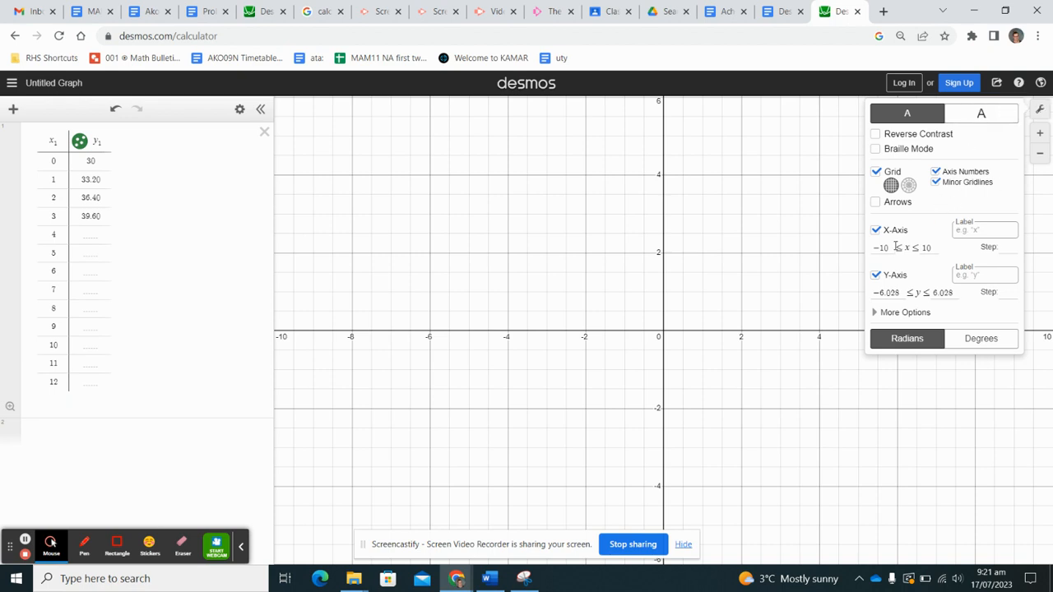
left_click(975, 233)
type("Gigab")
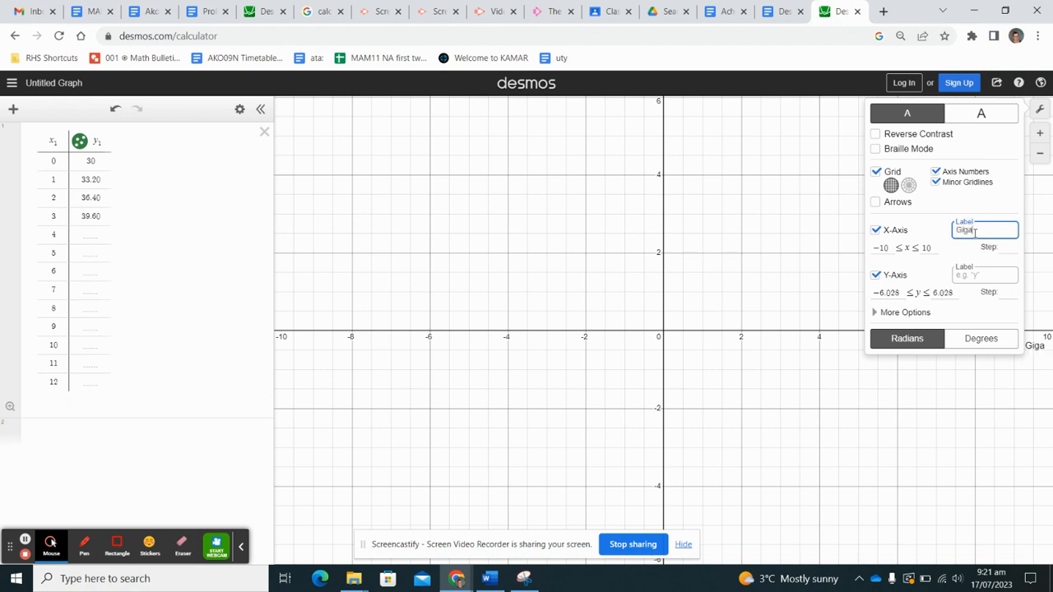
type("ytes")
- Set the x-axis range from 0 to 15
left_click(890, 249)
key("BackSpace")
key("BackSpace")
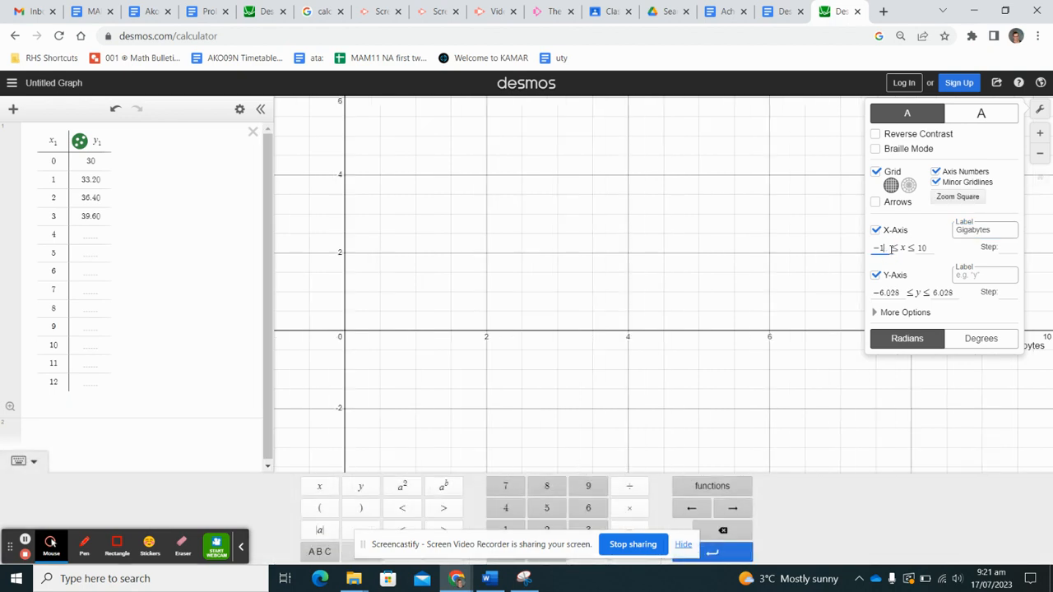
type("0")
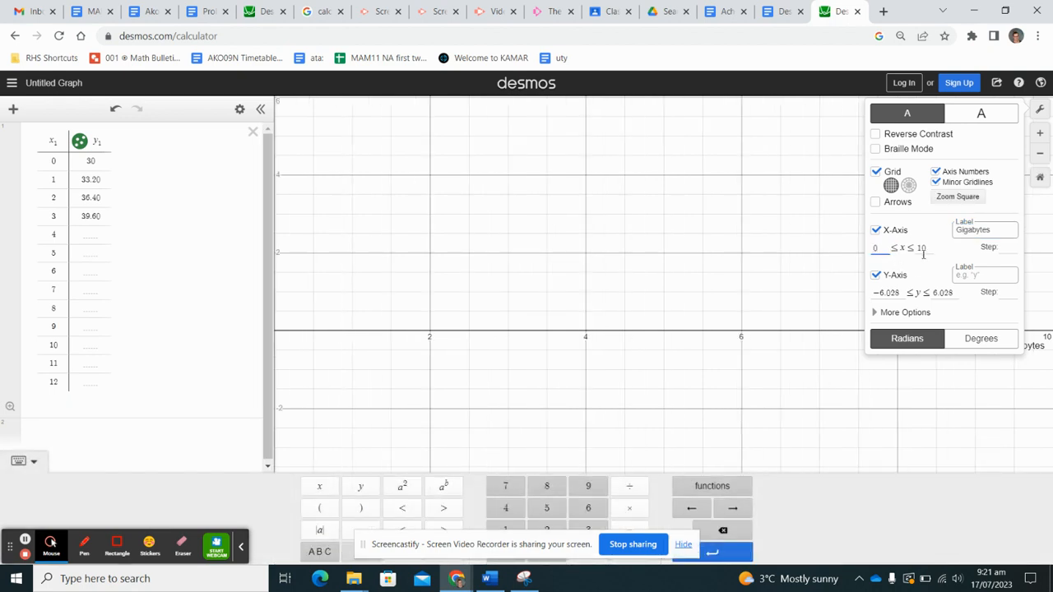
left_click(923, 249)
key("BackSpace")
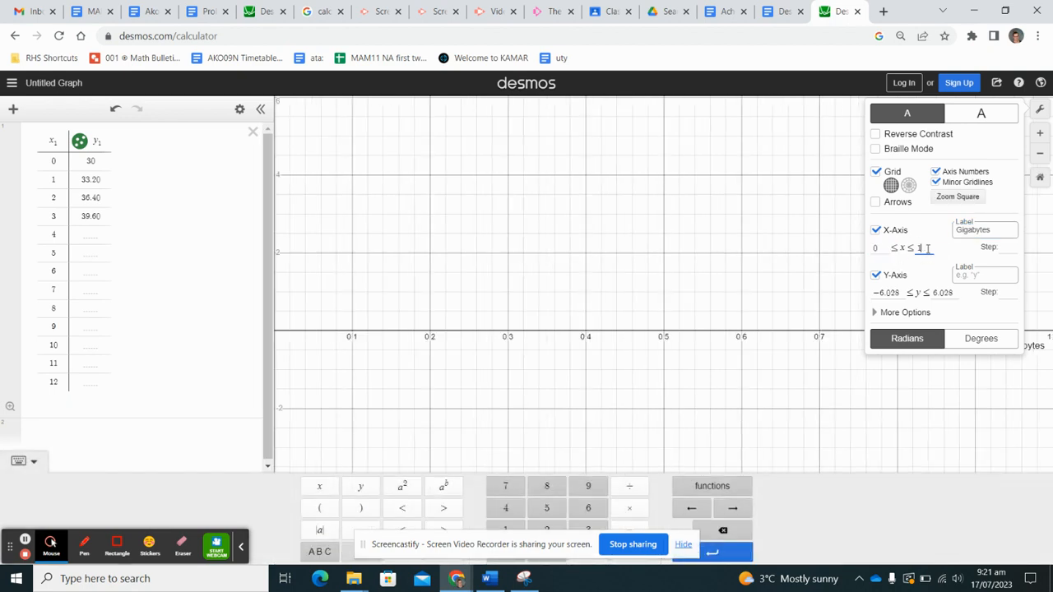
type("5")
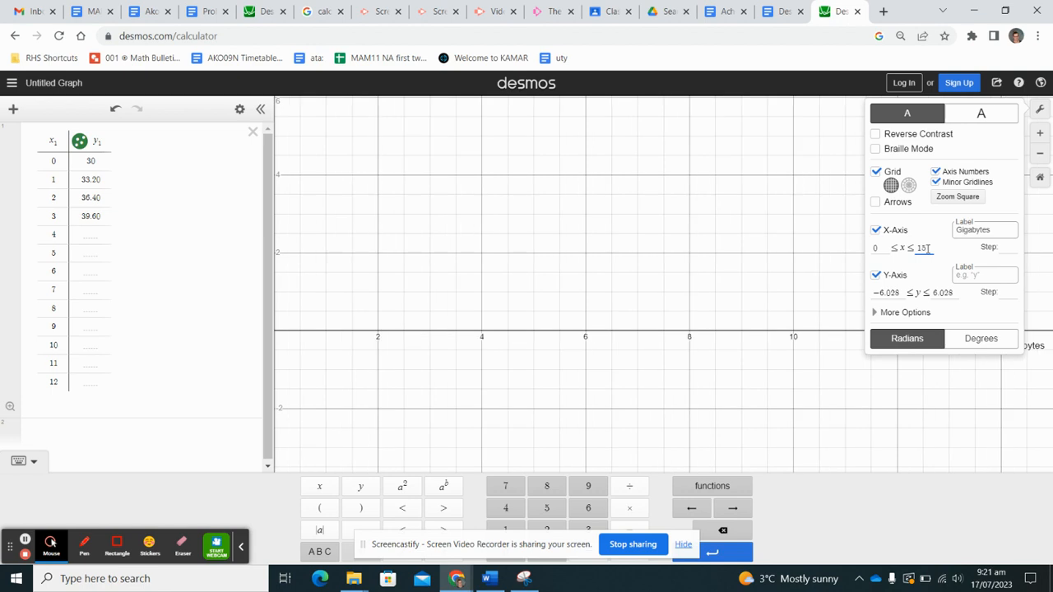
- Set the y-axis range from 0 to 50 and pan the graph to fit
left_click(894, 293)
key("BackSpace")
key("BackSpace")
key("BackSpace")
key("BackSpace")
key("BackSpace")
key("BackSpace")
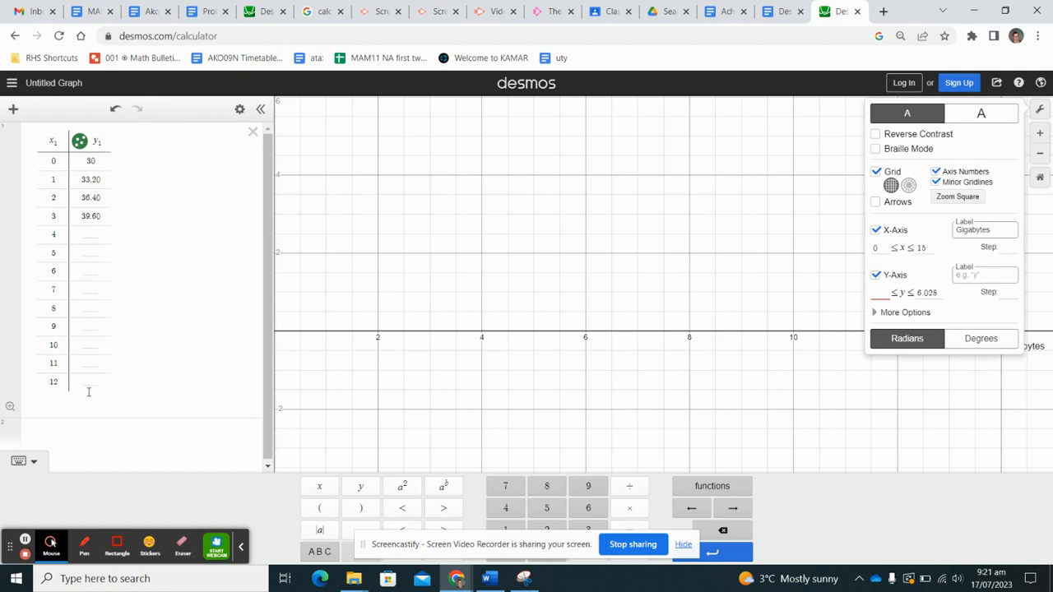
type("0")
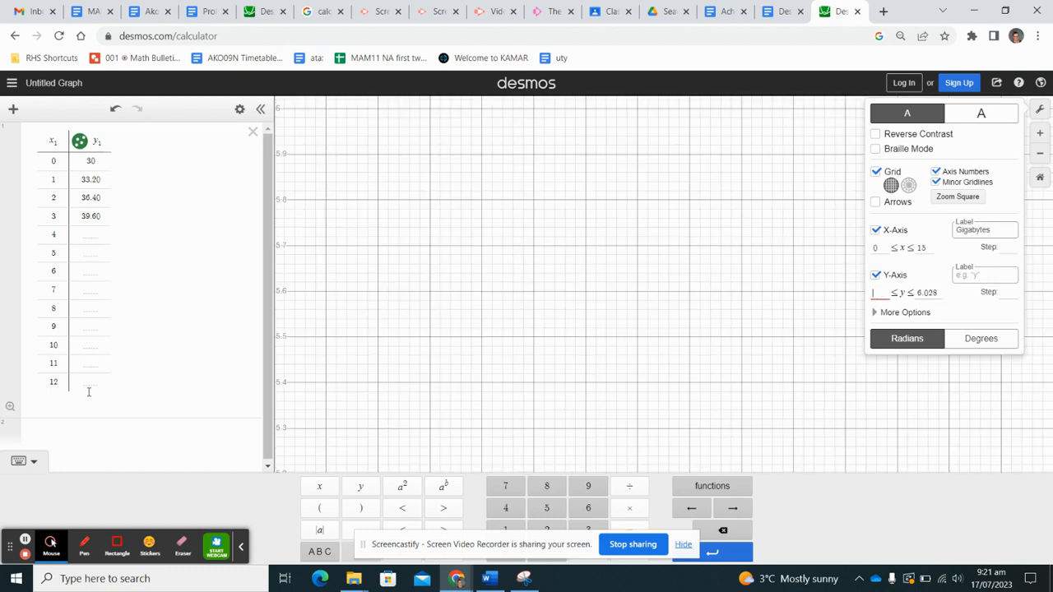
left_click(937, 298)
key("BackSpace")
key("BackSpace")
key("BackSpace")
key("BackSpace")
key("BackSpace")
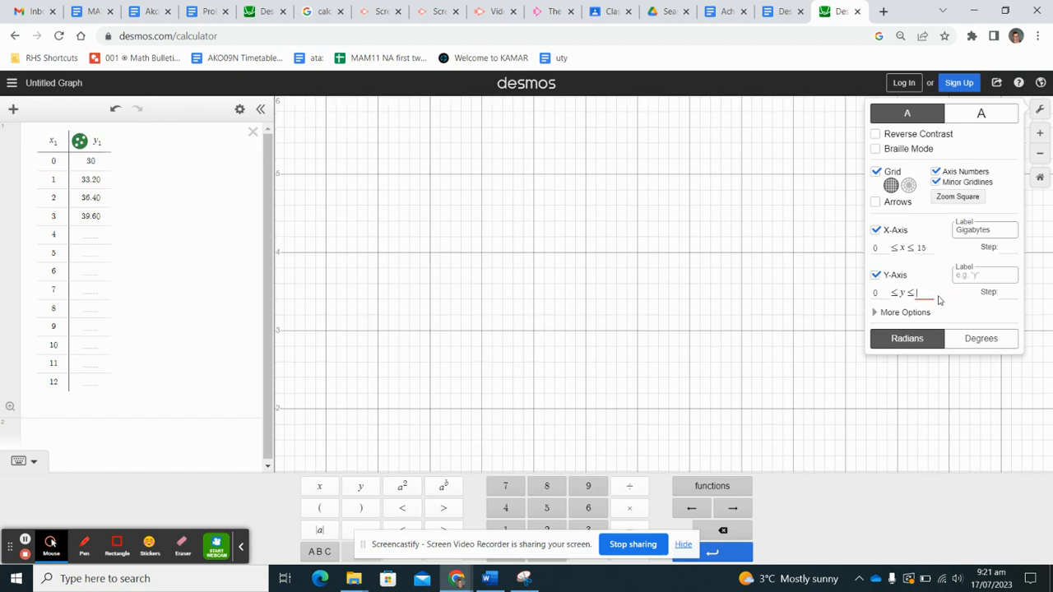
type("50")
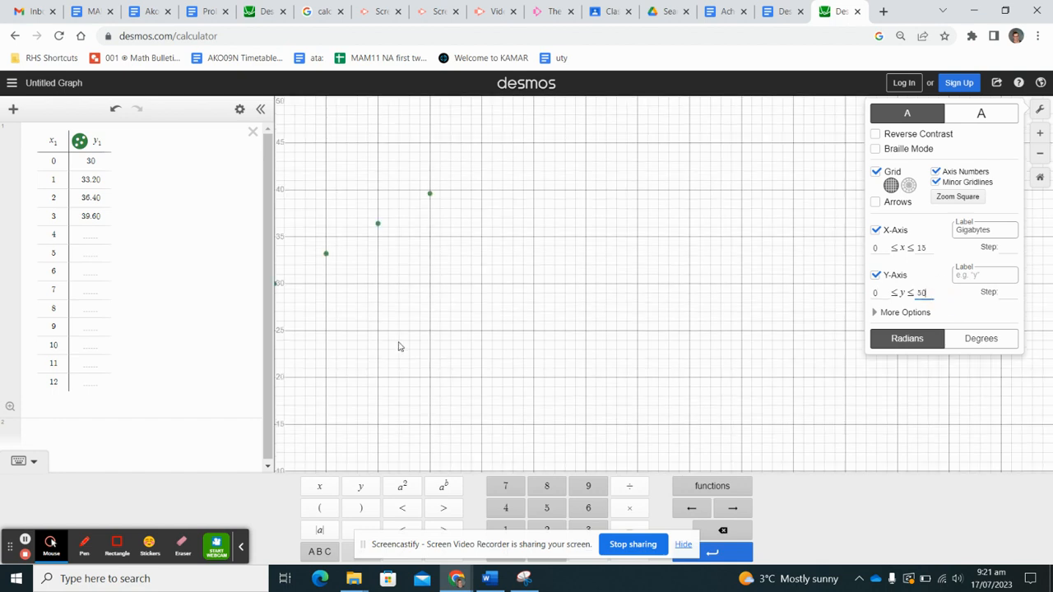
left_click_drag(398, 346, 423, 351)
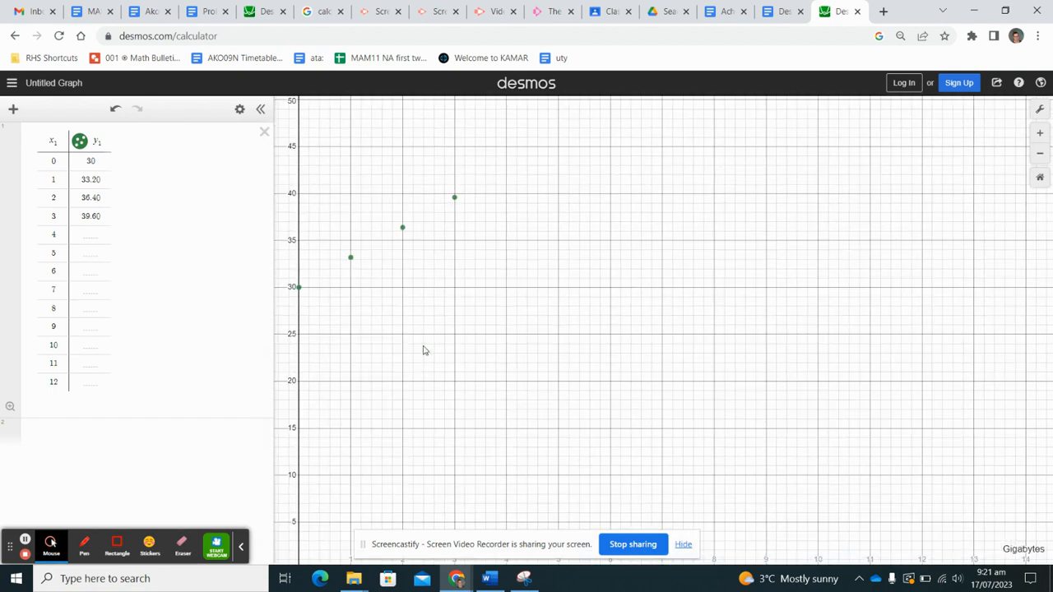
- Label the y-axis 'Cost ($)' and adjust the view so the data points show
left_click(1039, 109)
left_click(983, 276)
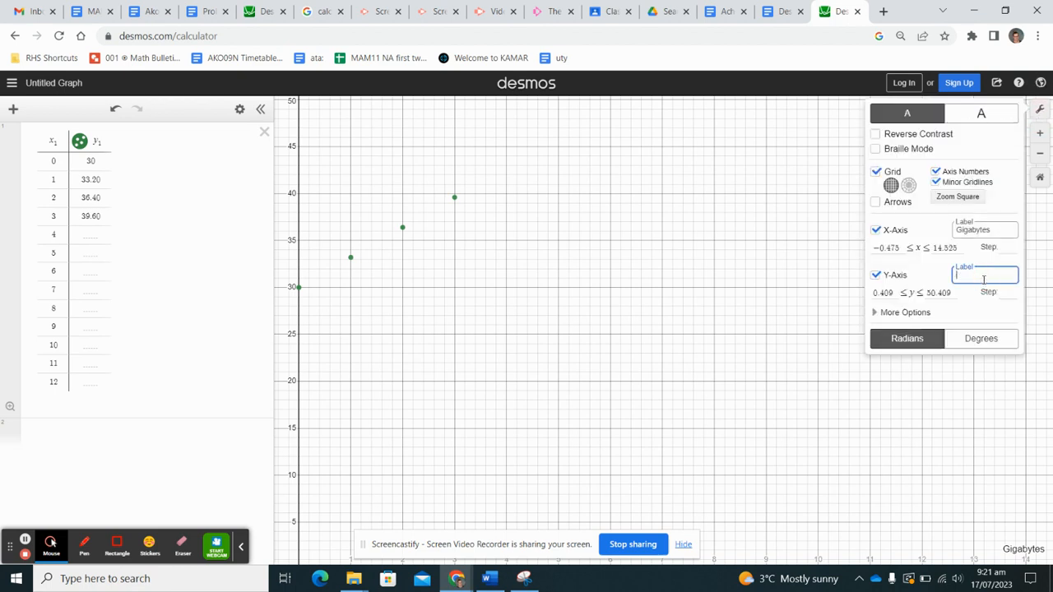
type("Cost ($)")
left_click(562, 404)
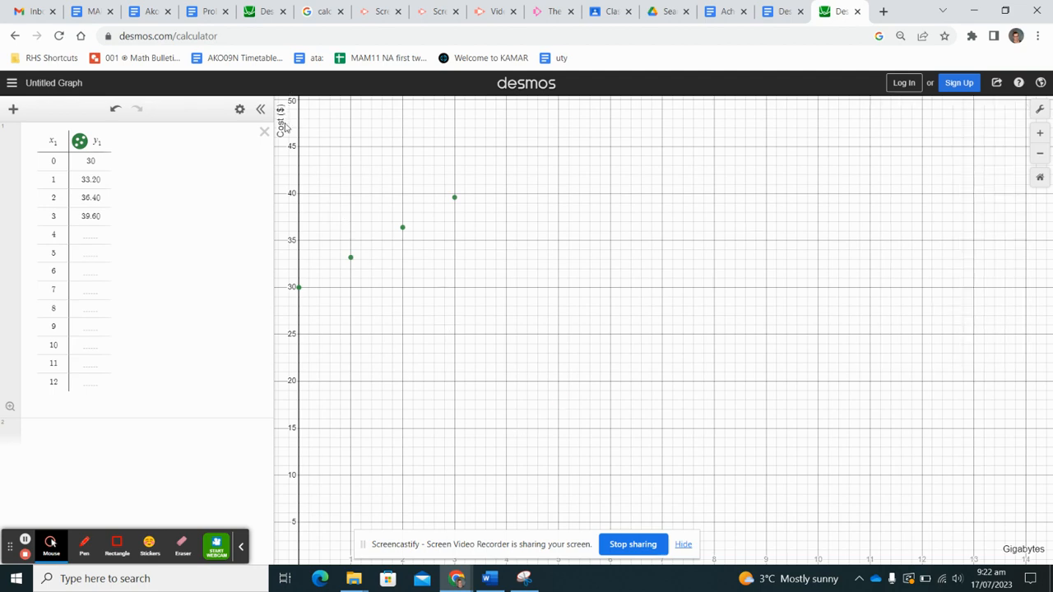
left_click_drag(371, 282, 417, 242)
mouse_move(536, 268)
left_mouse_down()
mouse_move(526, 254)
mouse_move(527, 272)
left_mouse_up()
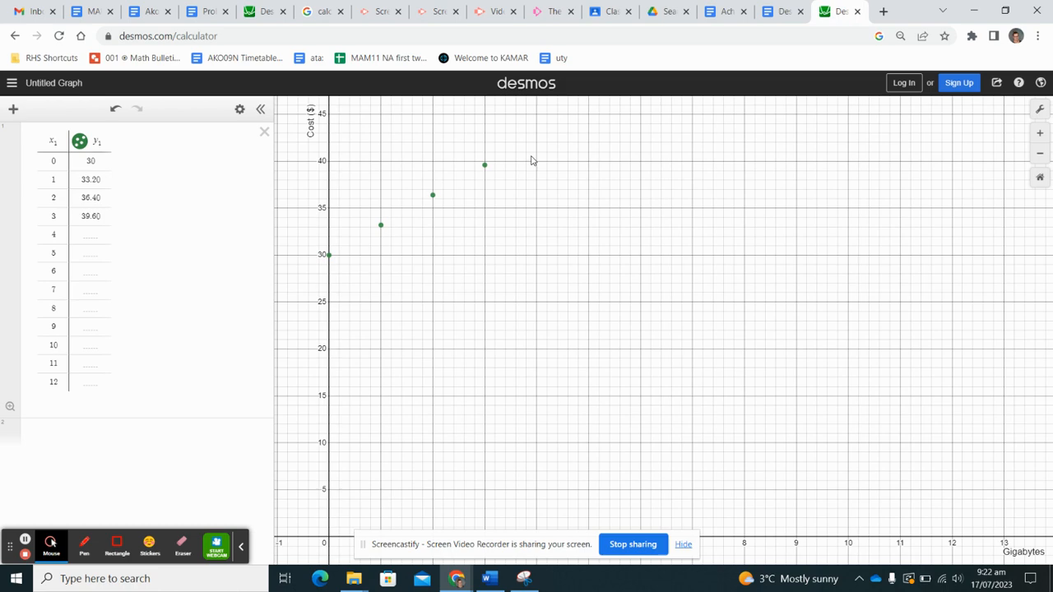
left_click(1040, 132)
left_click(1040, 153)
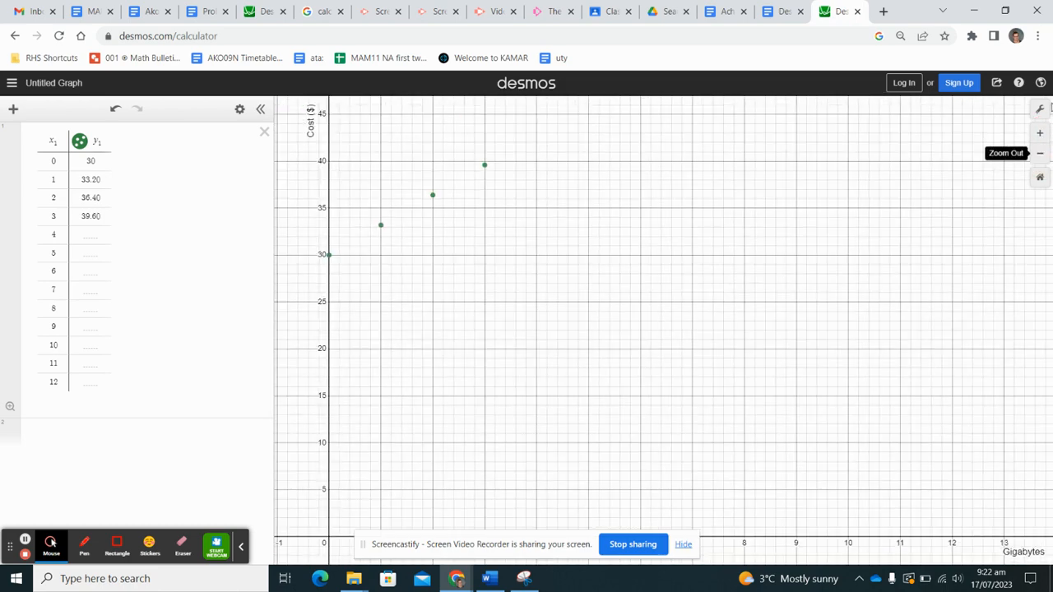
- Raise the y-axis maximum to 100 and add a second, empty table
left_click(1040, 110)
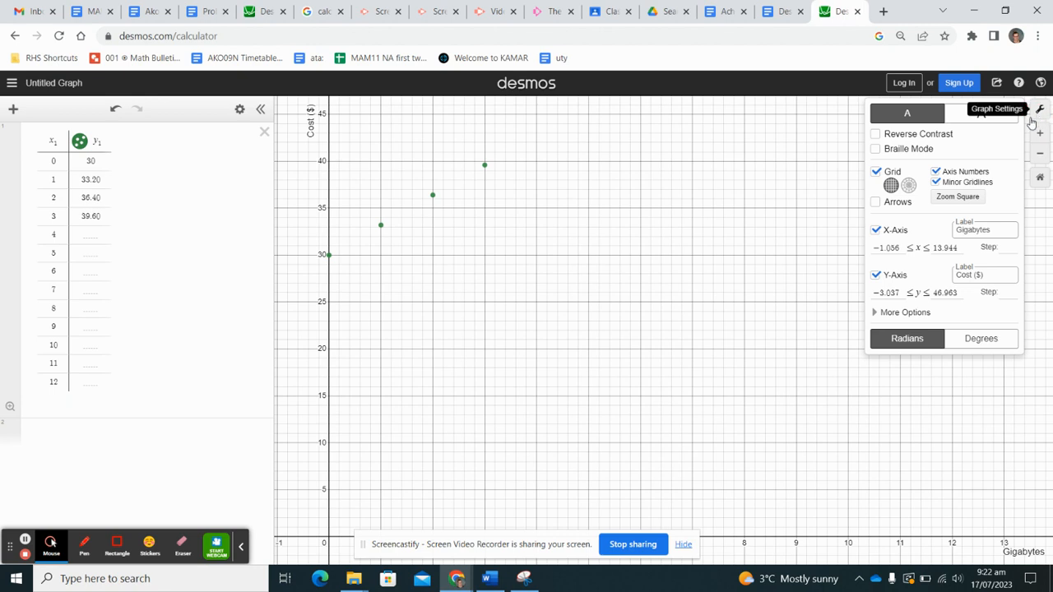
left_click(960, 294)
key("BackSpace")
key("BackSpace")
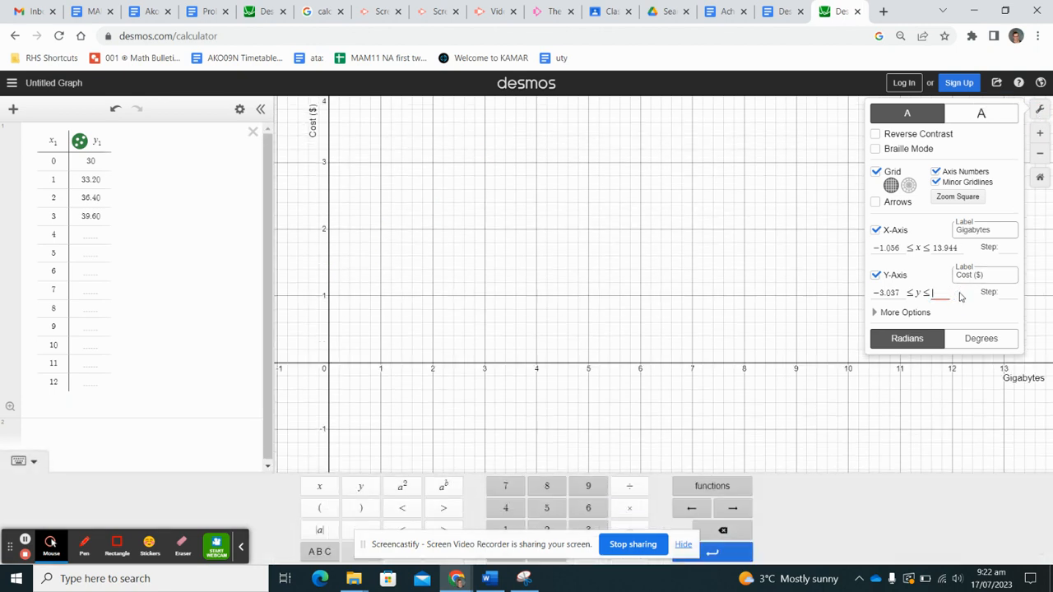
type("100")
left_click(642, 300)
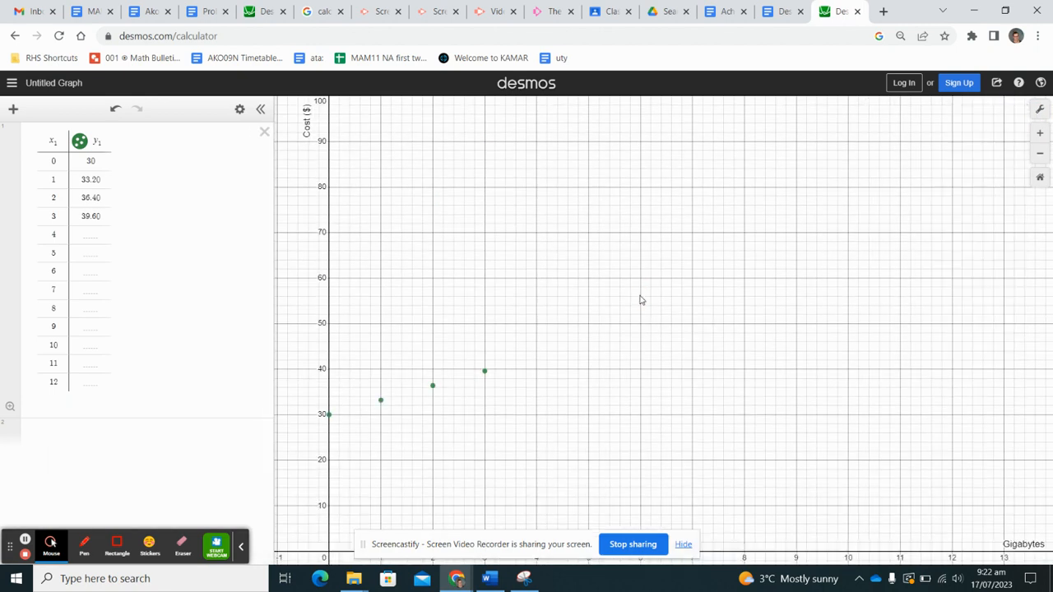
left_click_drag(650, 341, 659, 312)
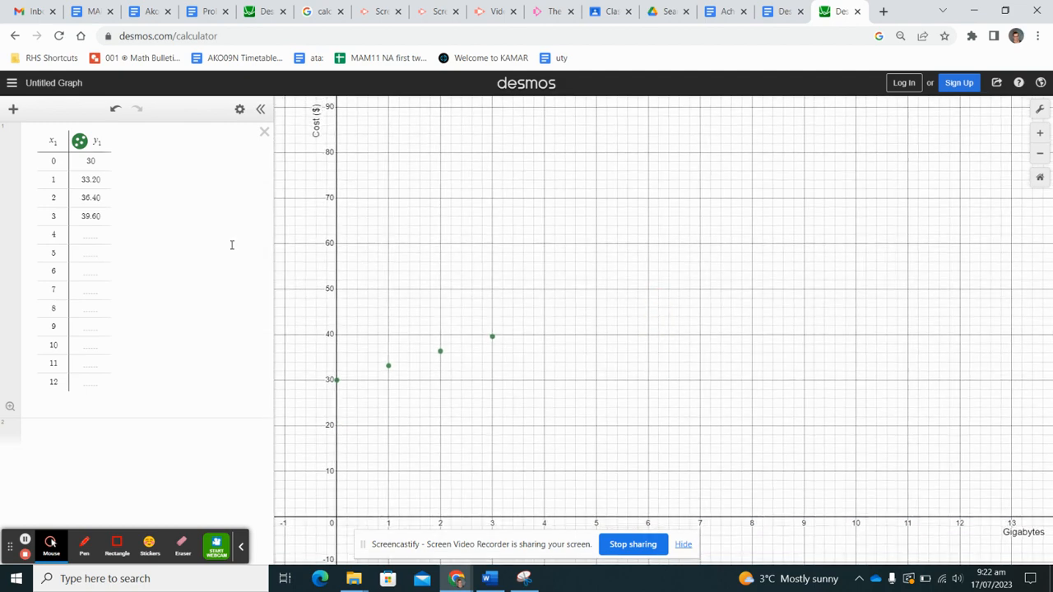
left_click(13, 109)
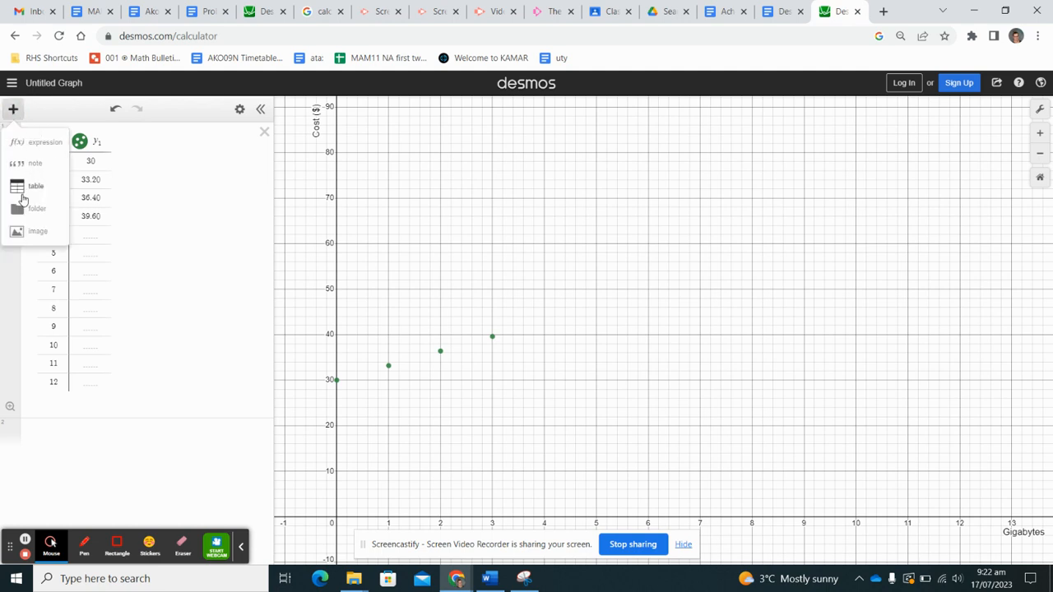
left_click(24, 189)
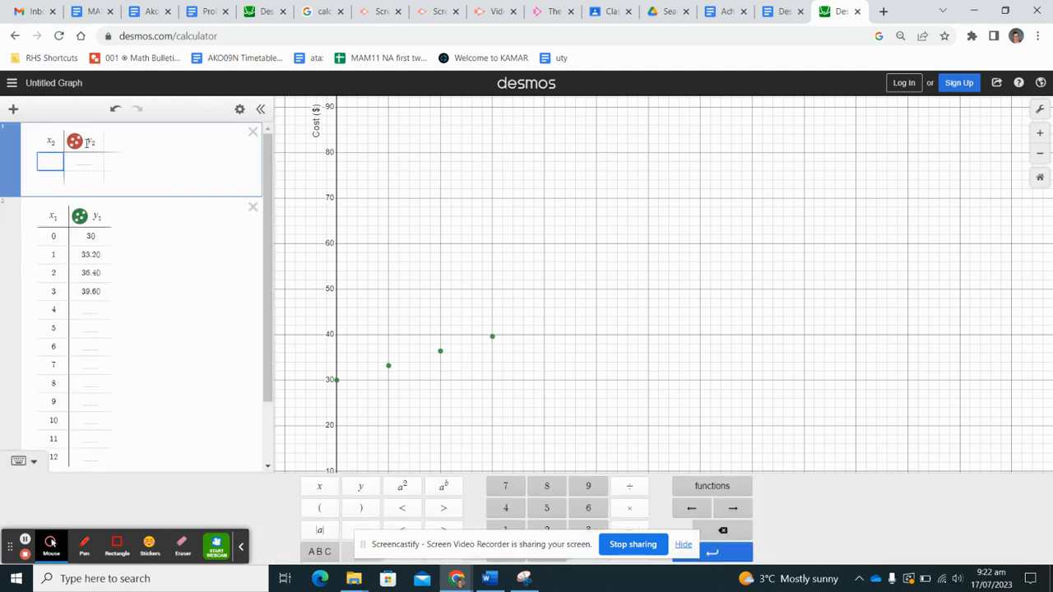